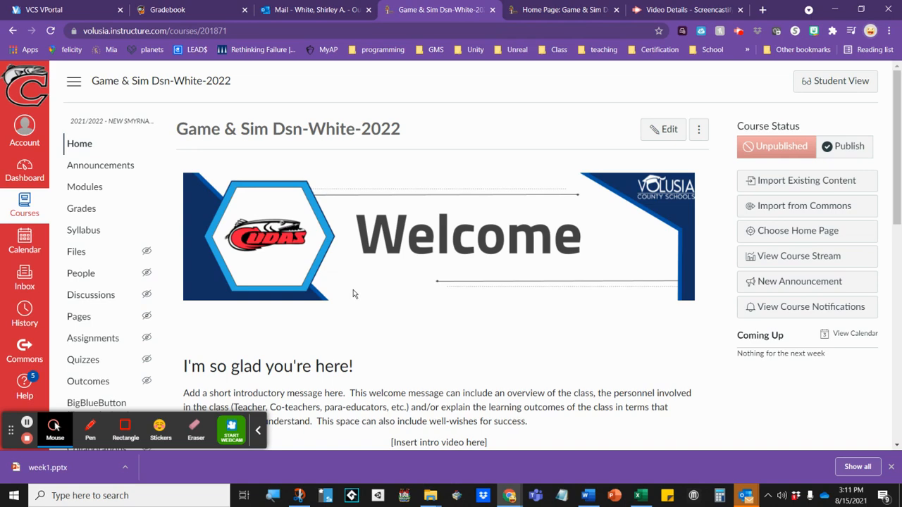
Step: Open the full list of all courses from the course list
click(25, 203)
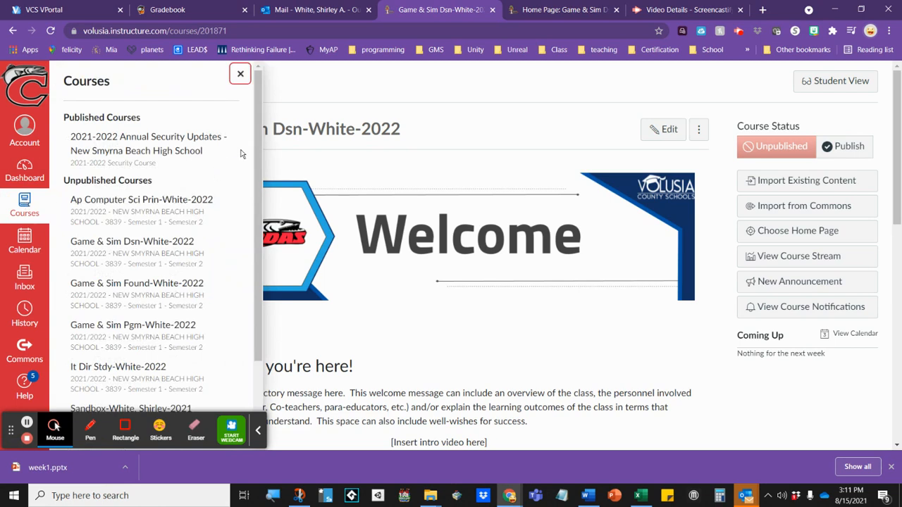
mouse_move(256, 168)
mouse_down()
mouse_move(259, 230)
mouse_move(258, 162)
mouse_up()
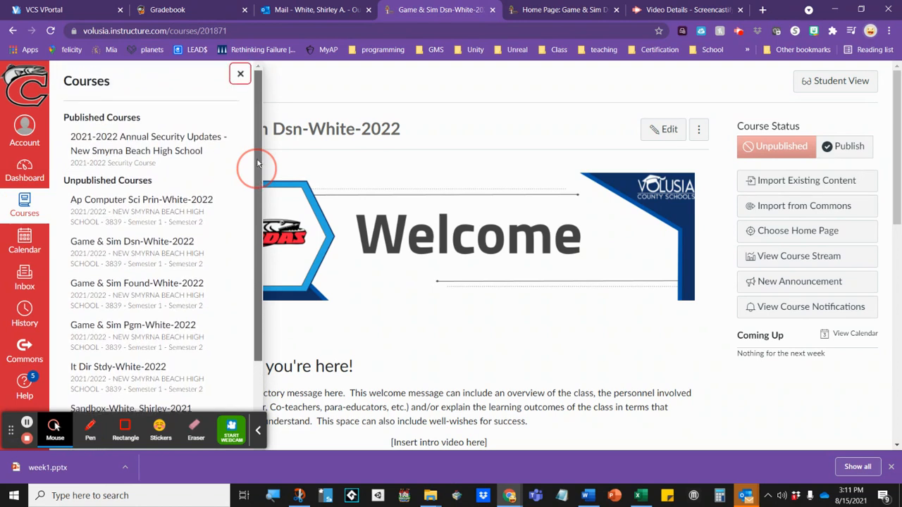
drag(257, 169, 258, 257)
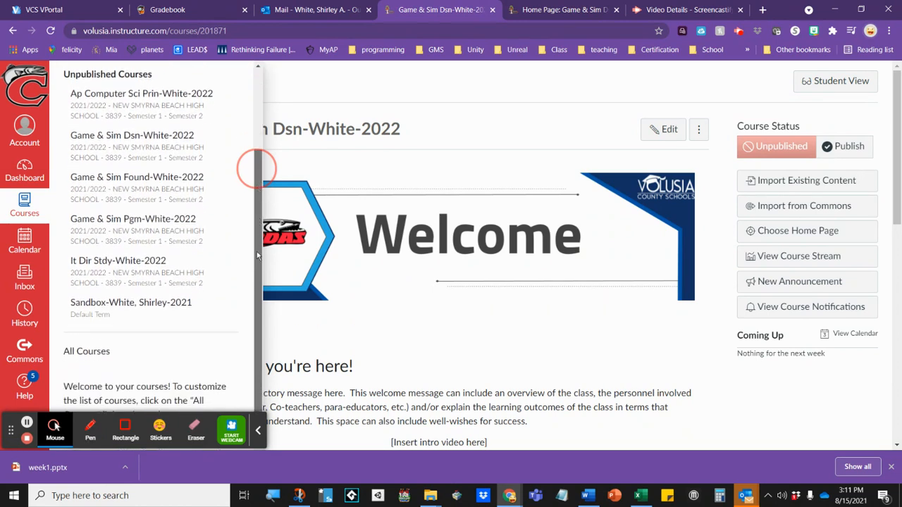
click(75, 354)
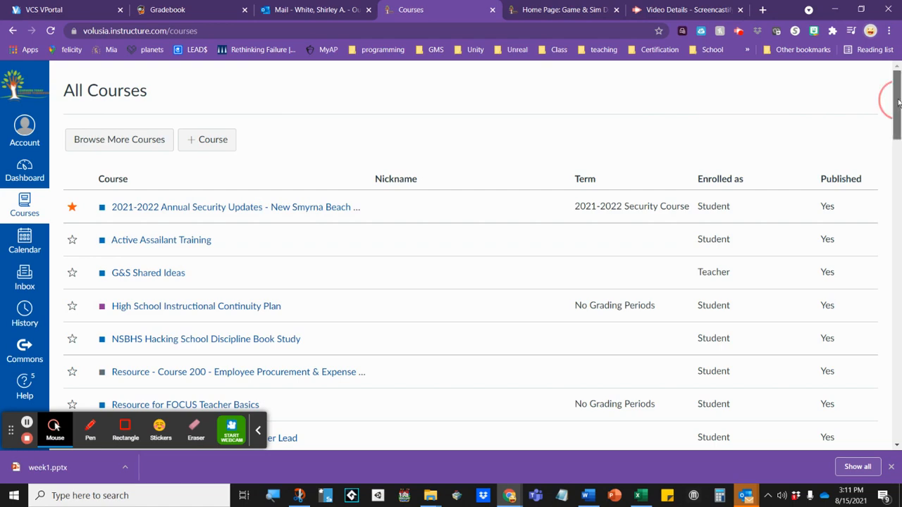
Step: Find the 2021 Game & Sim Dsn course among the past enrollments and open it
drag(898, 104, 899, 120)
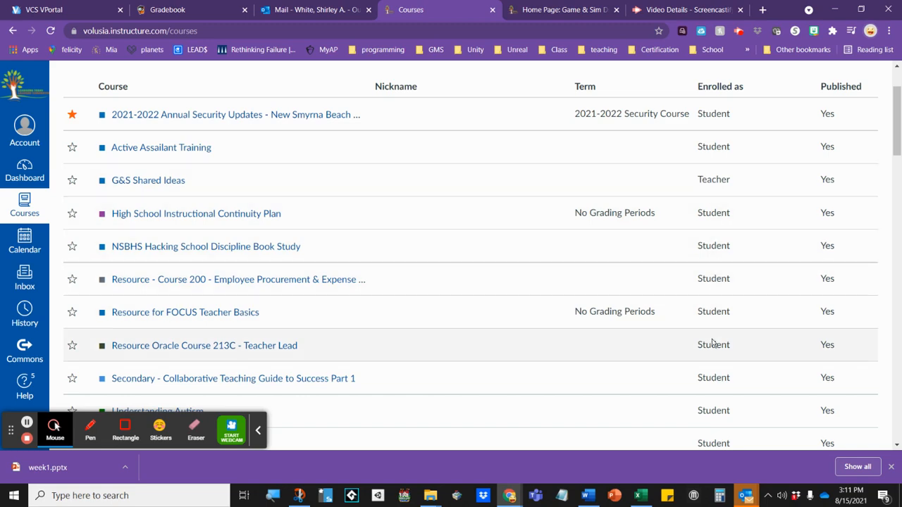
drag(898, 128, 900, 237)
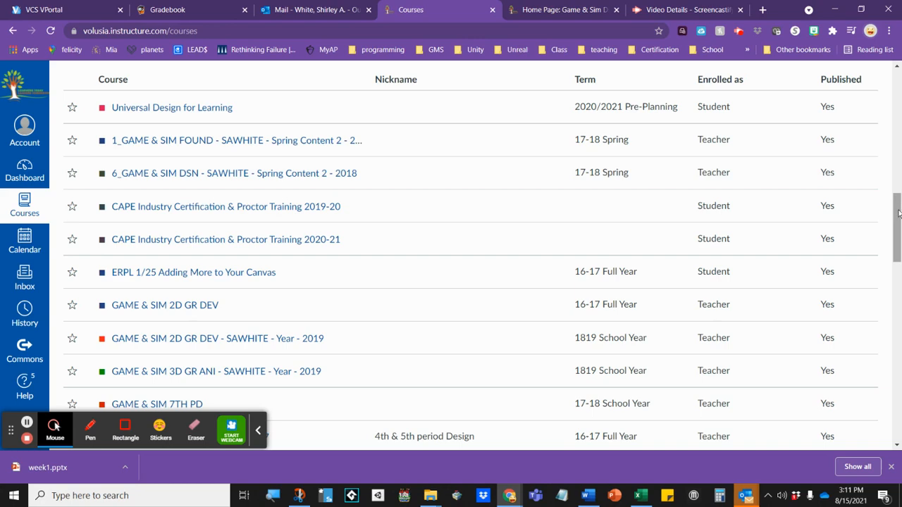
mouse_move(899, 215)
mouse_down()
mouse_move(899, 317)
mouse_move(894, 202)
mouse_up()
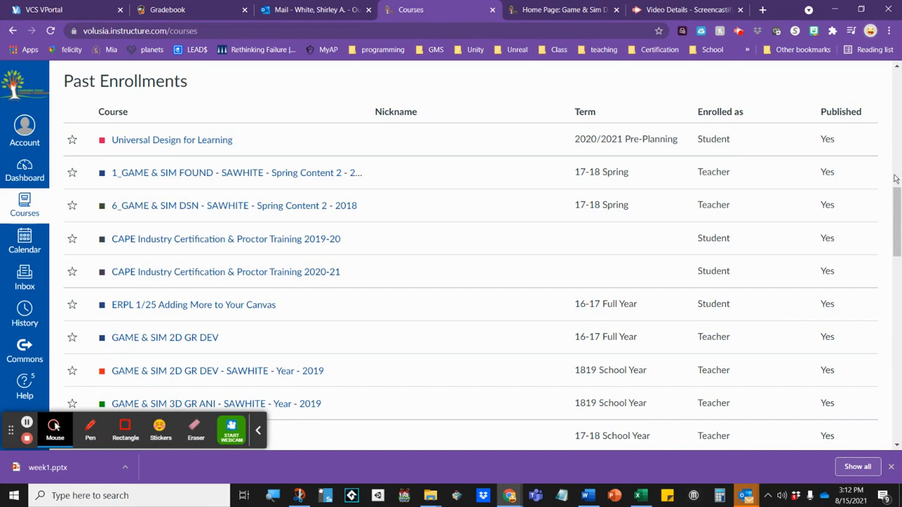
drag(895, 201, 899, 254)
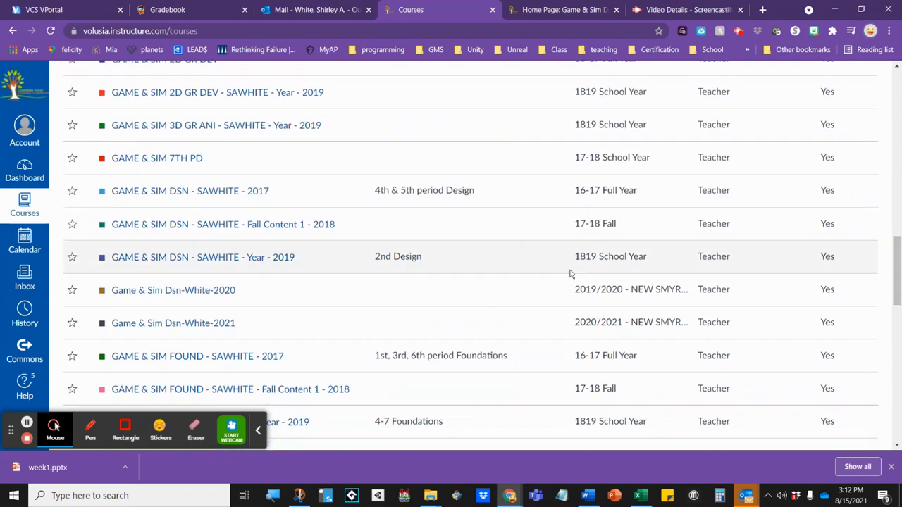
click(176, 323)
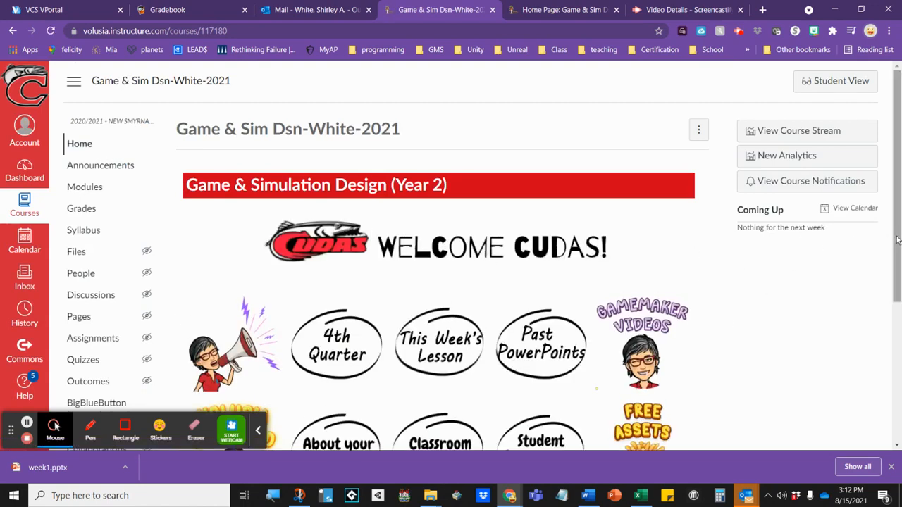
Step: Look over the 2021 course's home page, assignments, quizzes and modules as the content to copy
drag(890, 233, 899, 338)
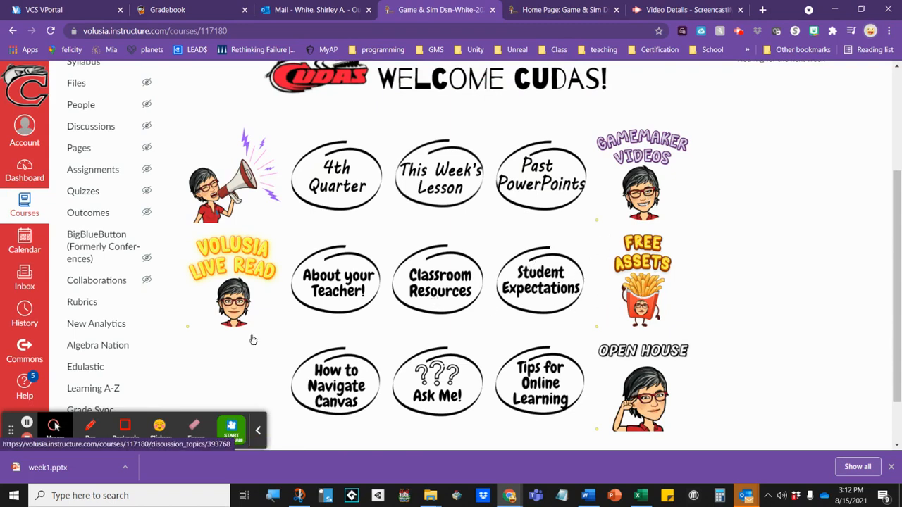
mouse_move(897, 199)
mouse_down()
mouse_move(891, 155)
mouse_move(892, 194)
mouse_up()
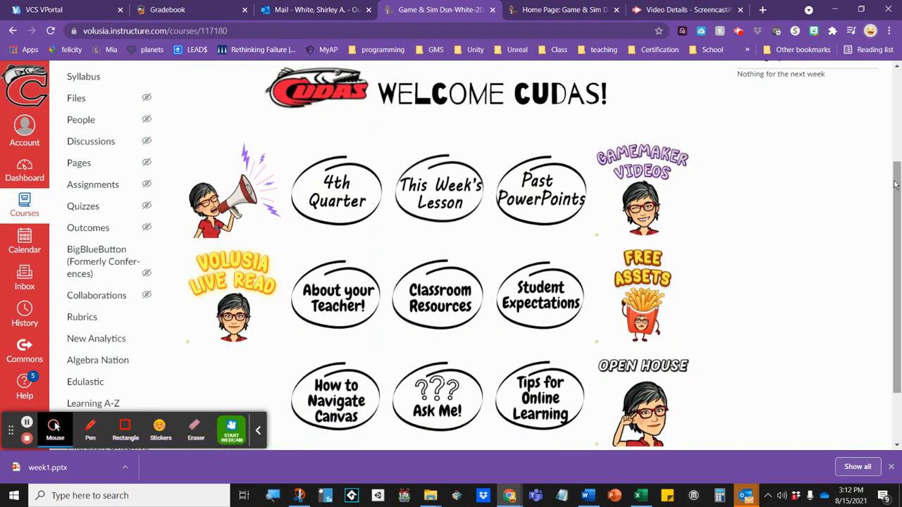
mouse_move(895, 185)
mouse_down()
mouse_move(894, 197)
mouse_move(892, 177)
mouse_up()
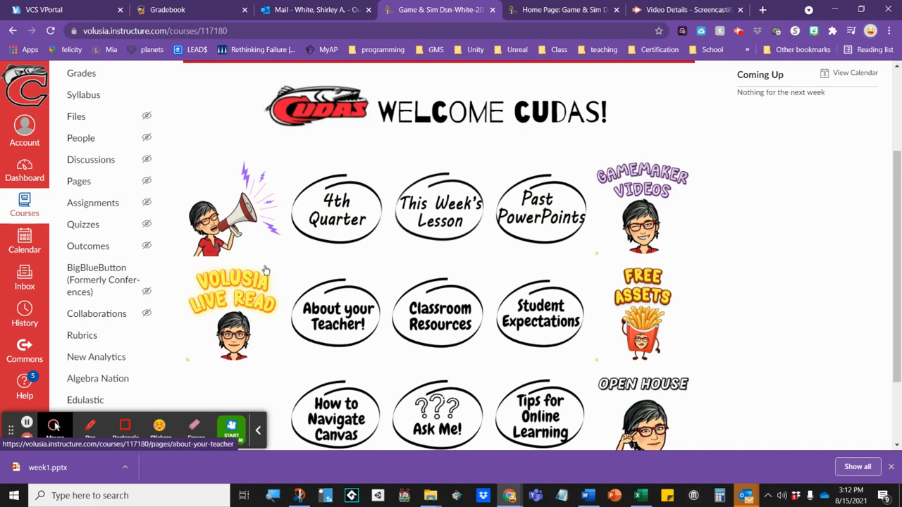
click(108, 207)
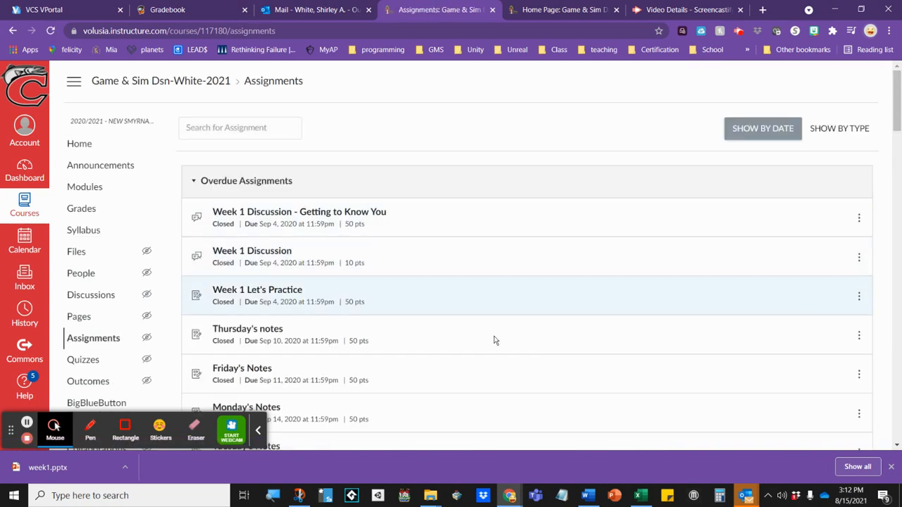
click(72, 362)
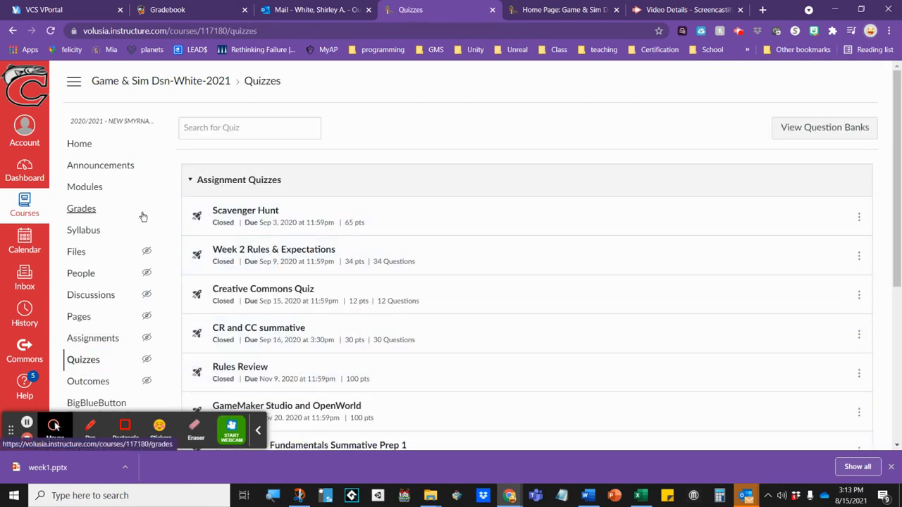
click(88, 188)
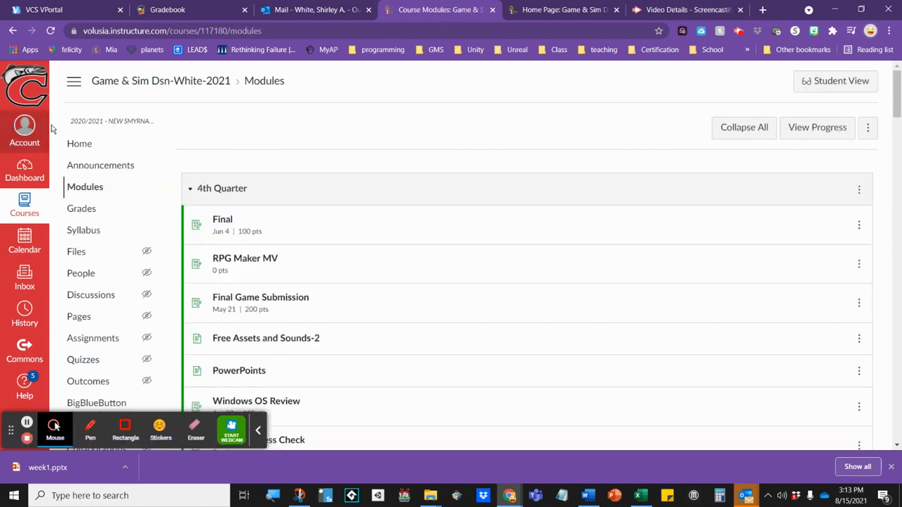
Step: Start importing existing content into the 2022 Game & Sim Dsn course with the content type Copy a Canvas Course
click(28, 203)
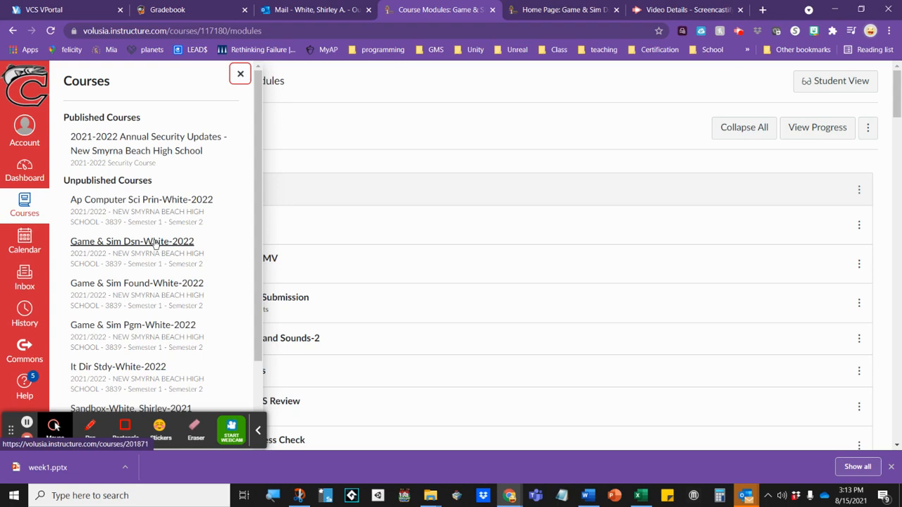
click(155, 242)
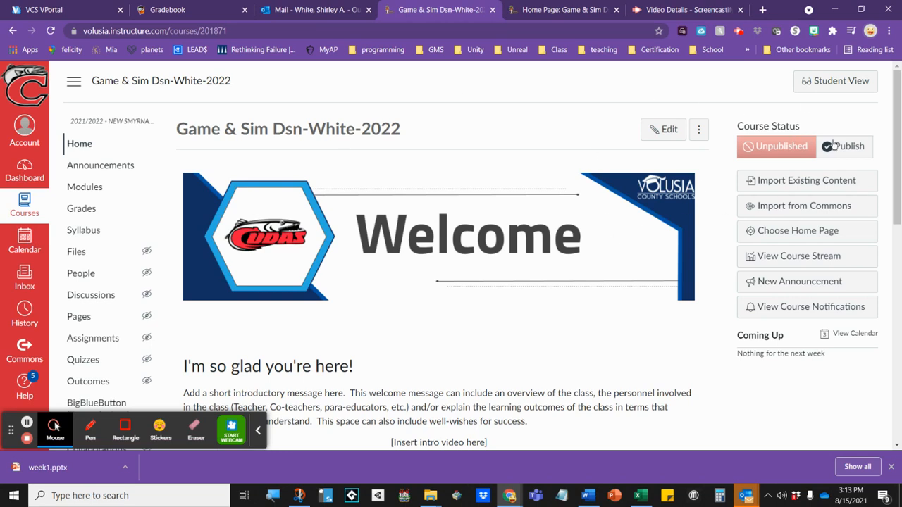
click(789, 185)
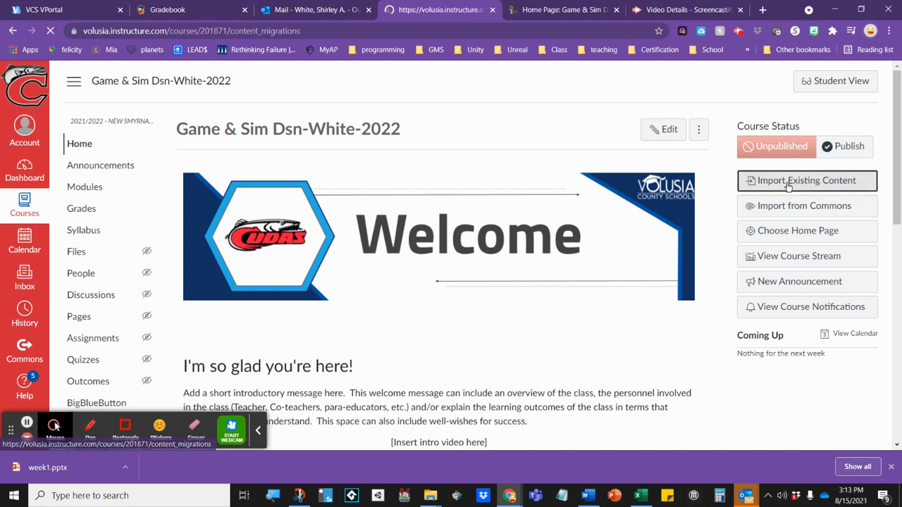
click(407, 161)
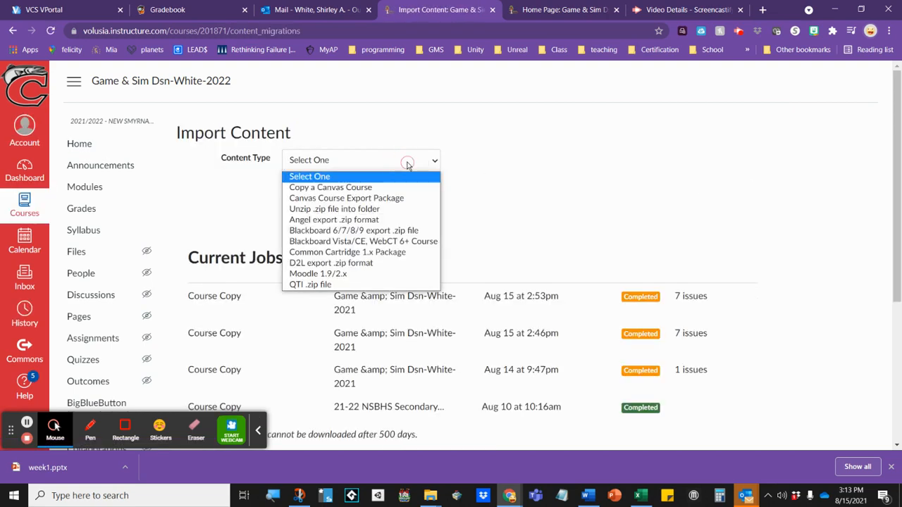
click(386, 191)
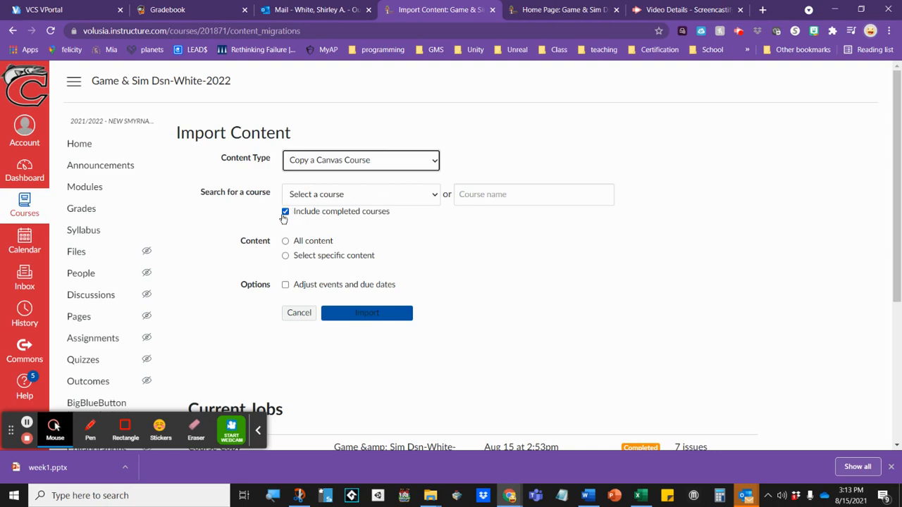
Step: Choose the 2021 Game & Sim Dsn course as the import source and include all content
click(341, 194)
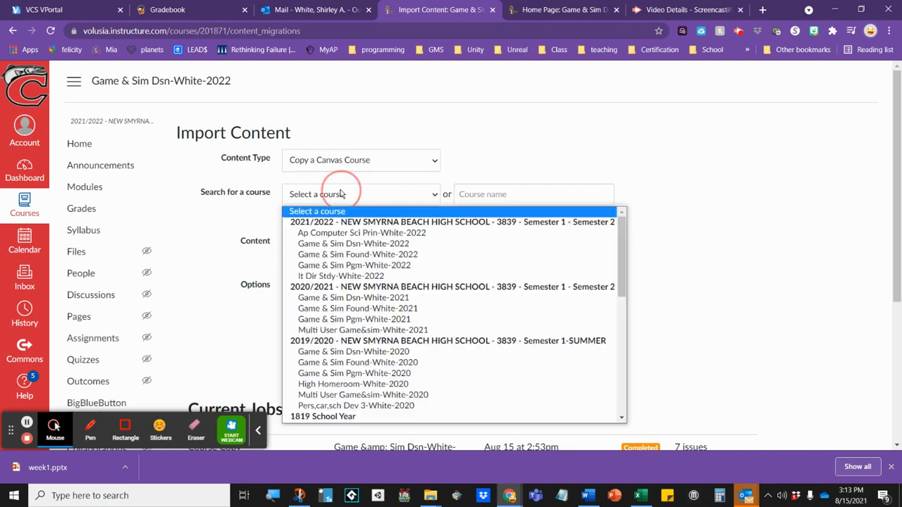
click(323, 298)
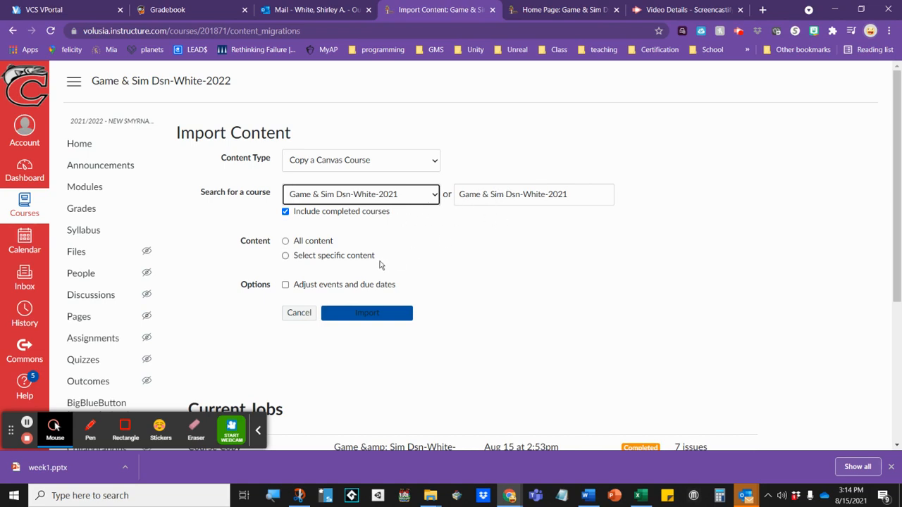
click(284, 241)
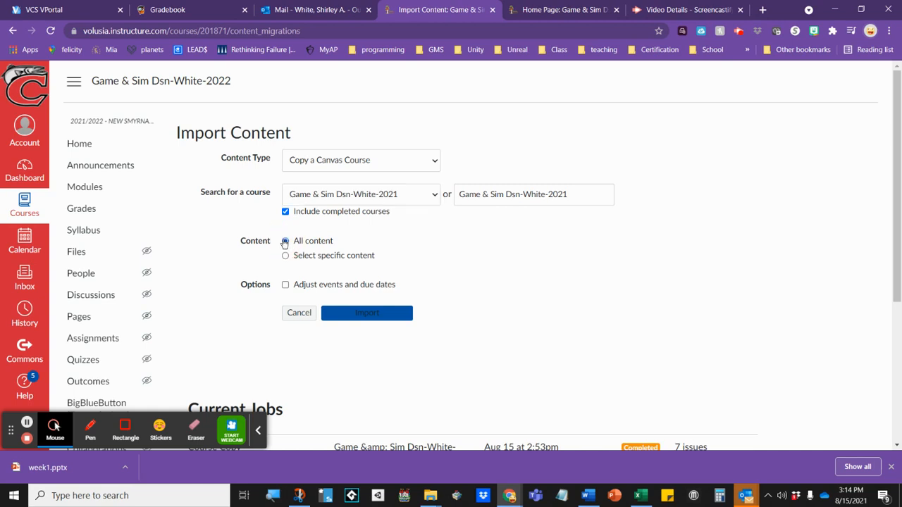
Step: Enable adjusting events and due dates, and set the new ending date to Jun 3, 2022 11:59 pm
click(285, 285)
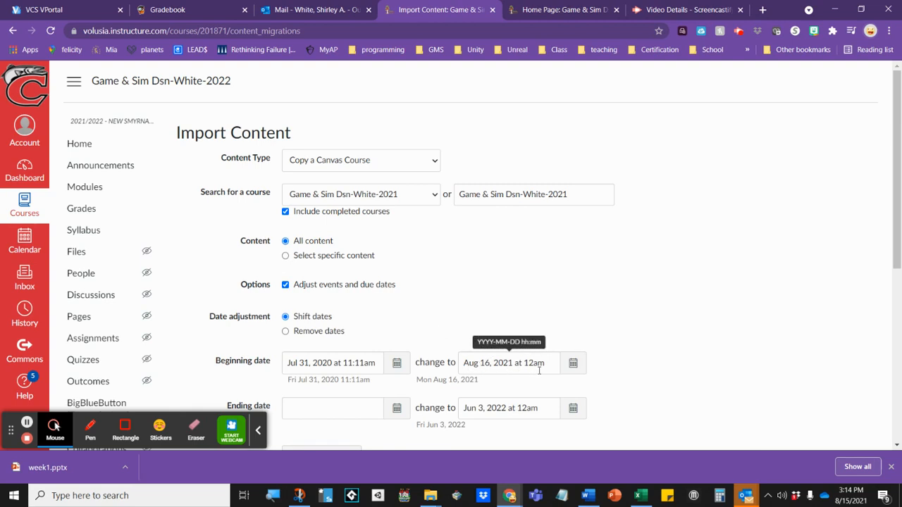
scroll(550, 377, down, 1)
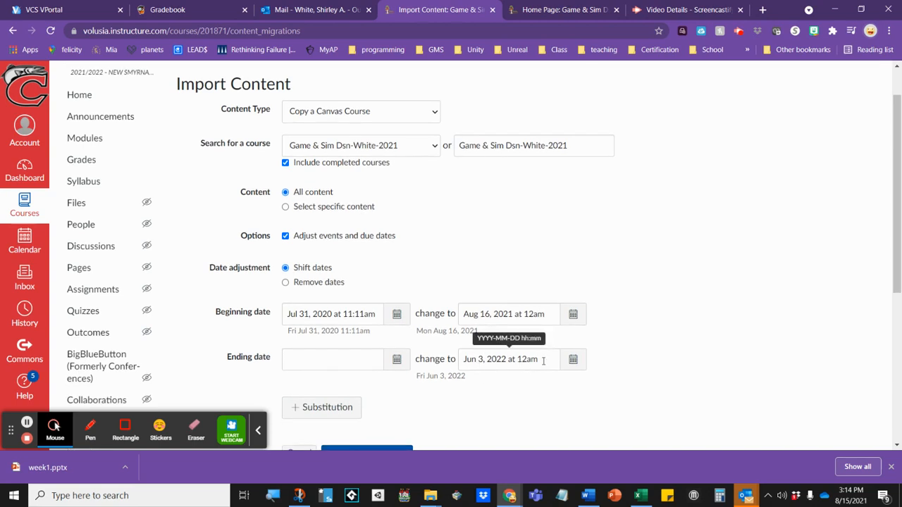
click(573, 360)
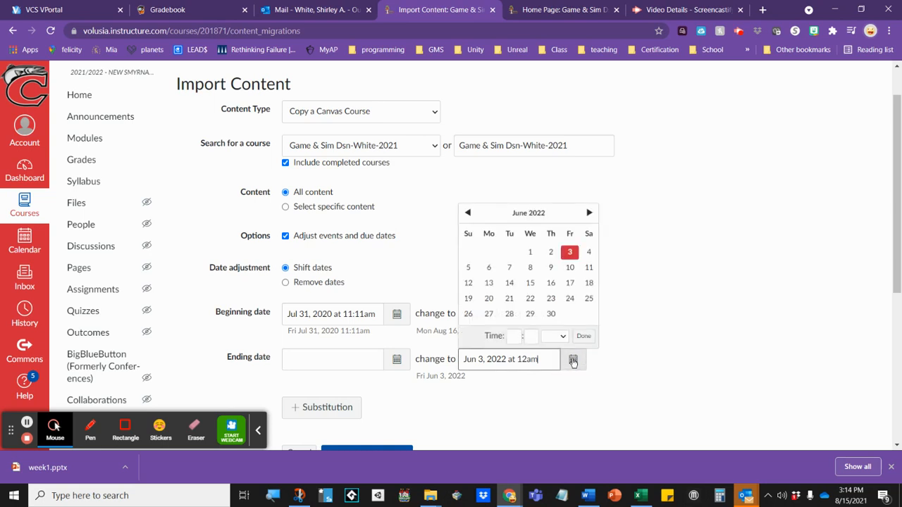
click(514, 336)
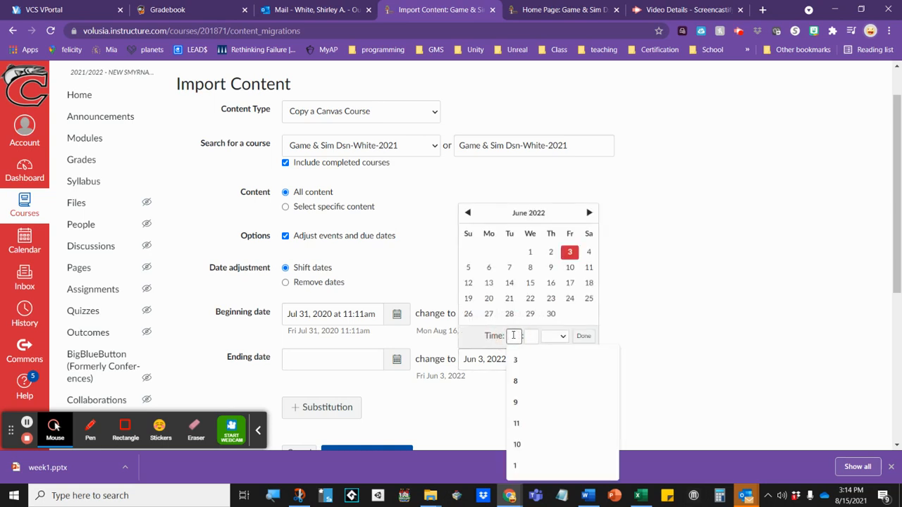
text(12)
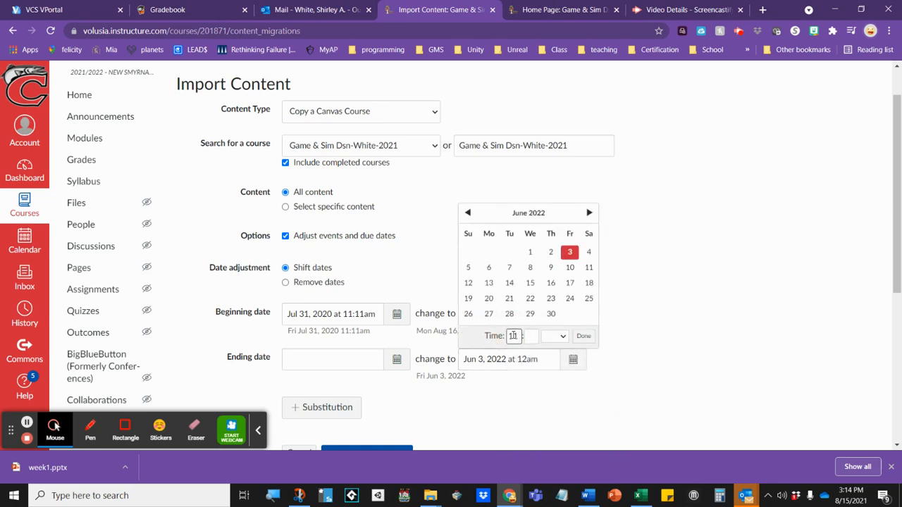
click(533, 336)
click(583, 336)
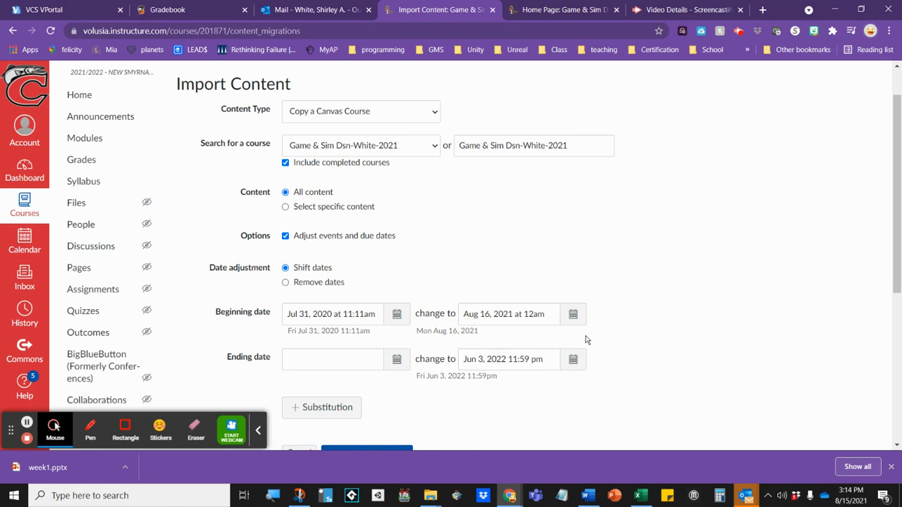
Step: Run the course import and expand the issues list of the newest course copy job
scroll(640, 361, down, 1)
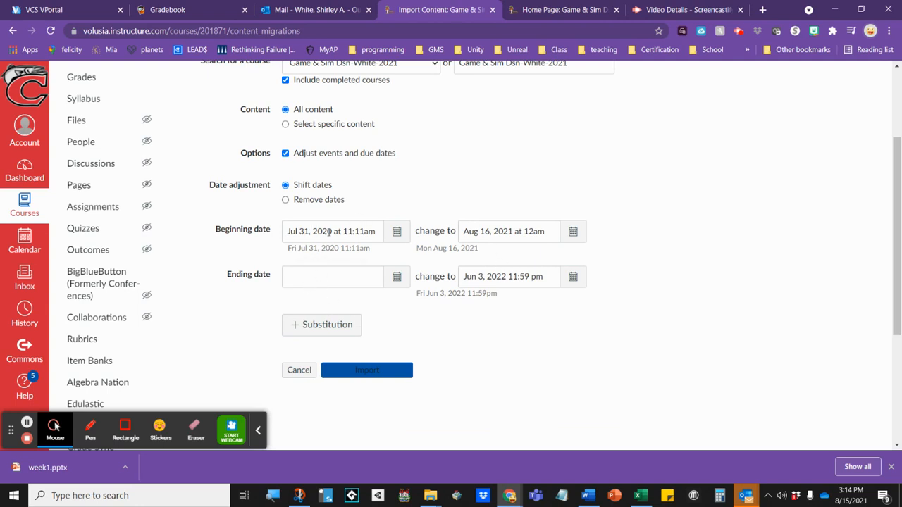
click(364, 371)
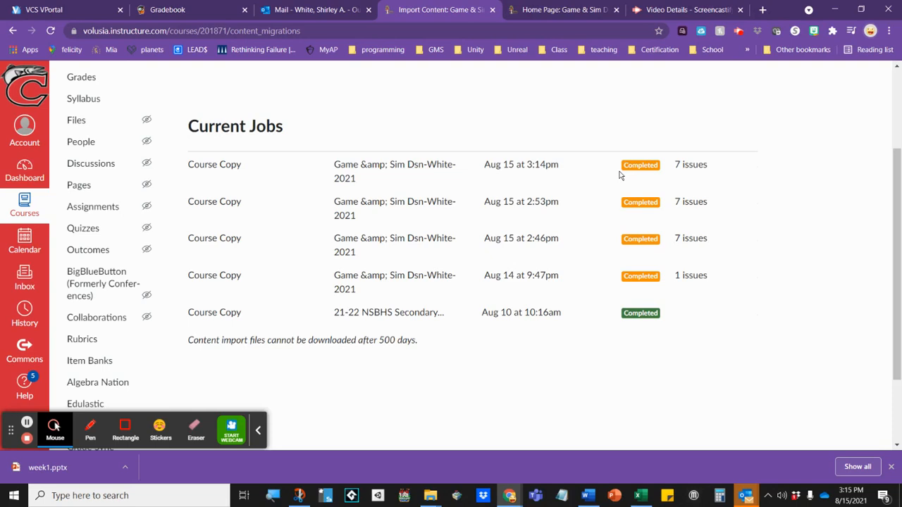
click(701, 168)
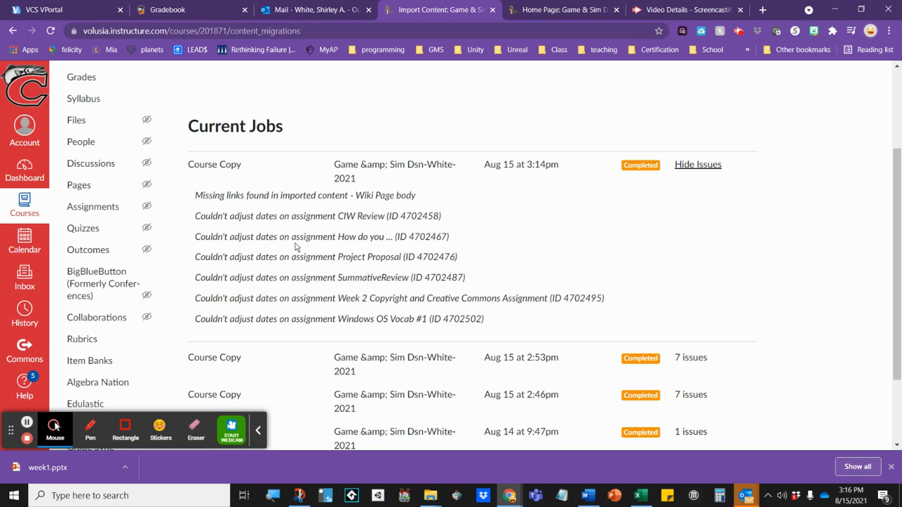
Step: Reopen the 2022 Game & Sim Dsn course home page and switch to the VCS VPortal page
click(18, 208)
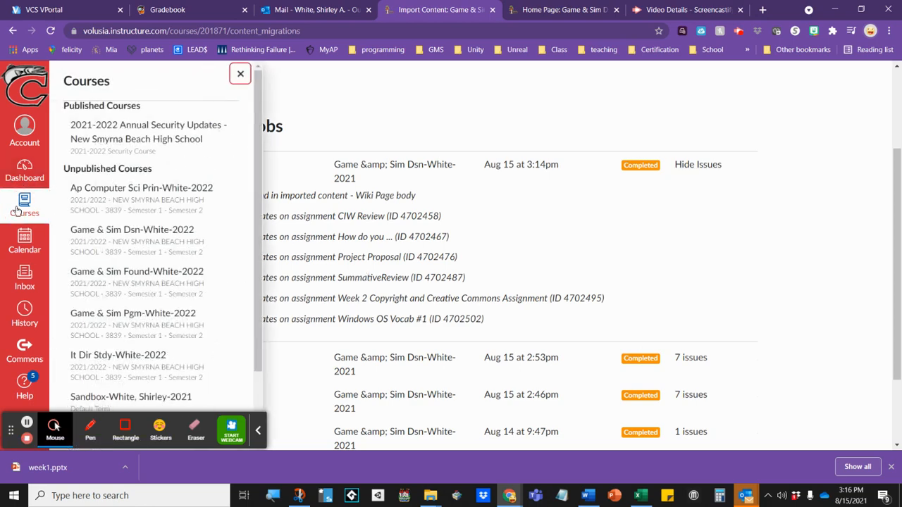
click(145, 229)
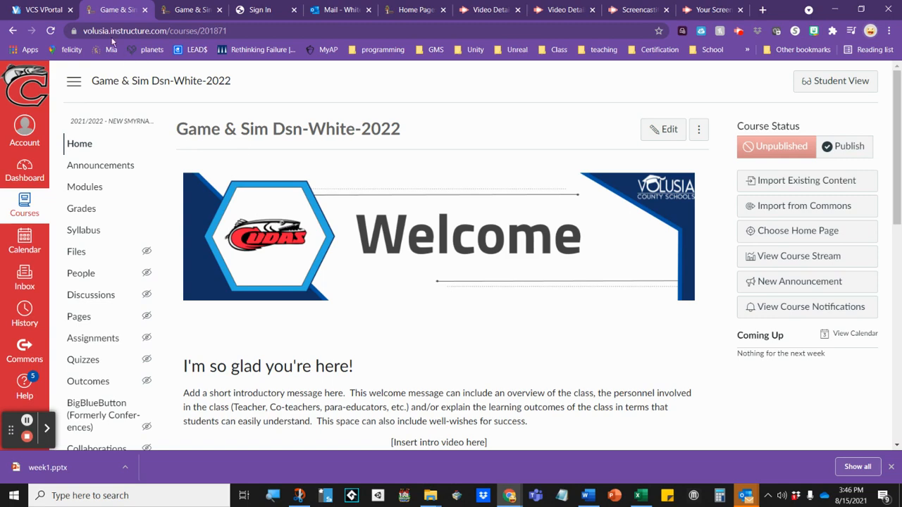
click(40, 10)
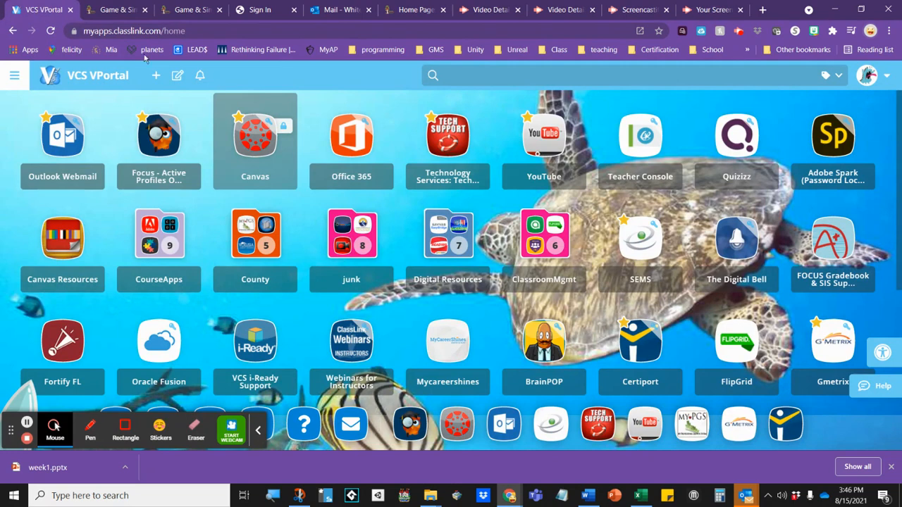
Step: Launch Canvas from the portal and open the full list of all courses
click(266, 140)
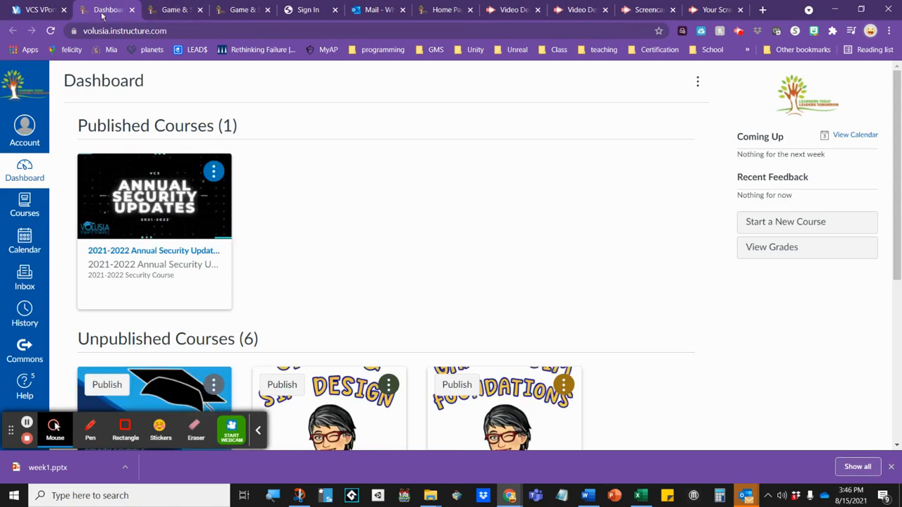
click(175, 11)
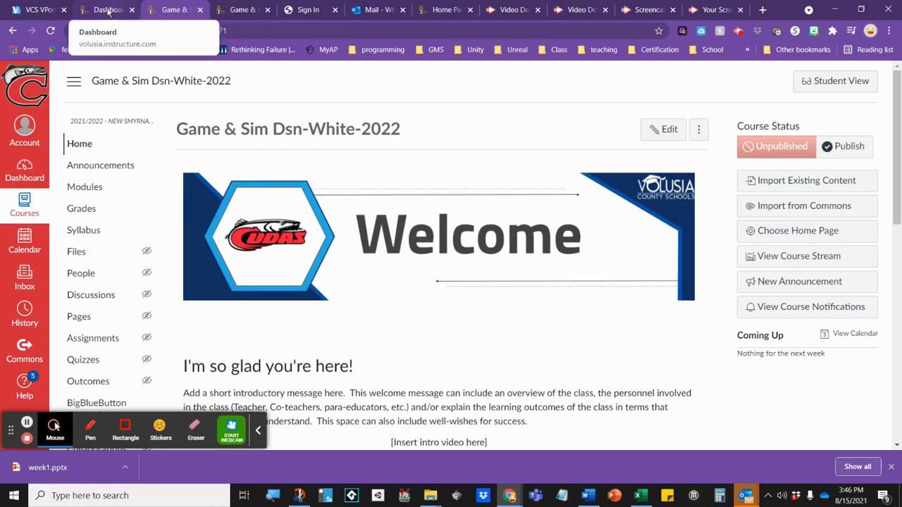
click(108, 11)
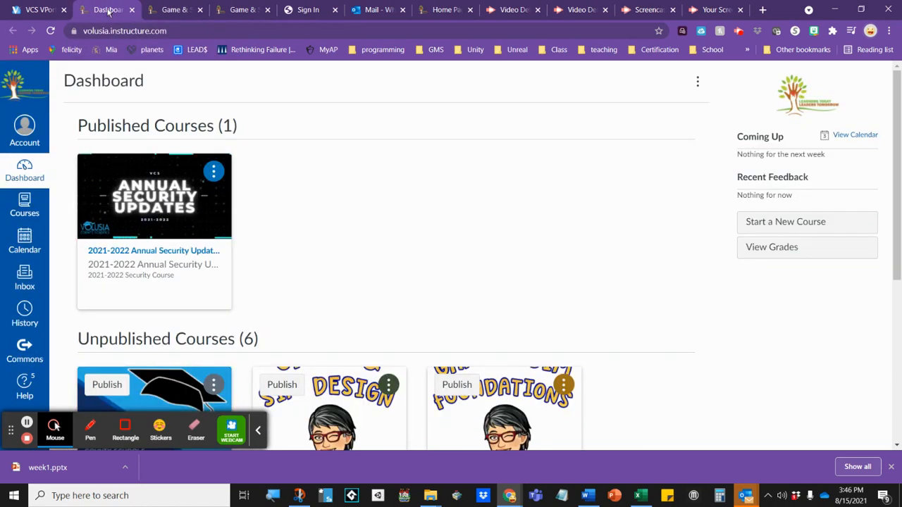
click(25, 206)
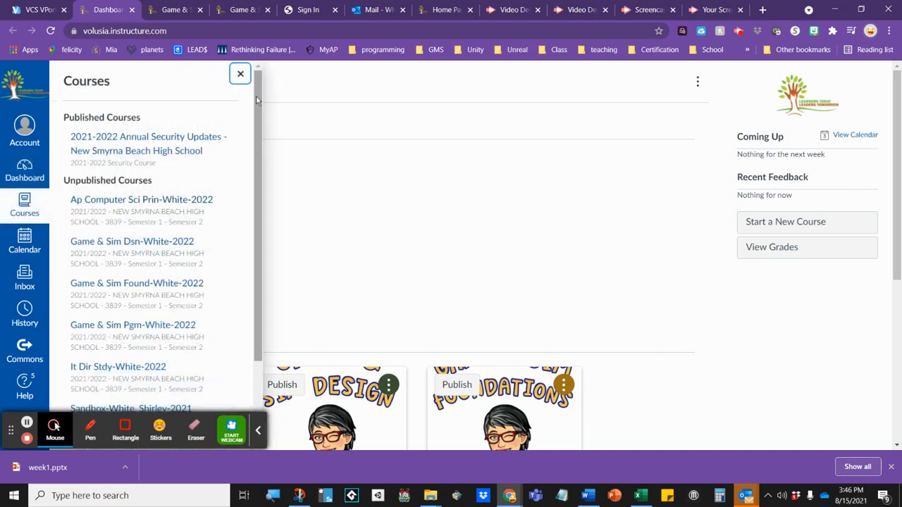
drag(257, 97, 260, 237)
click(90, 359)
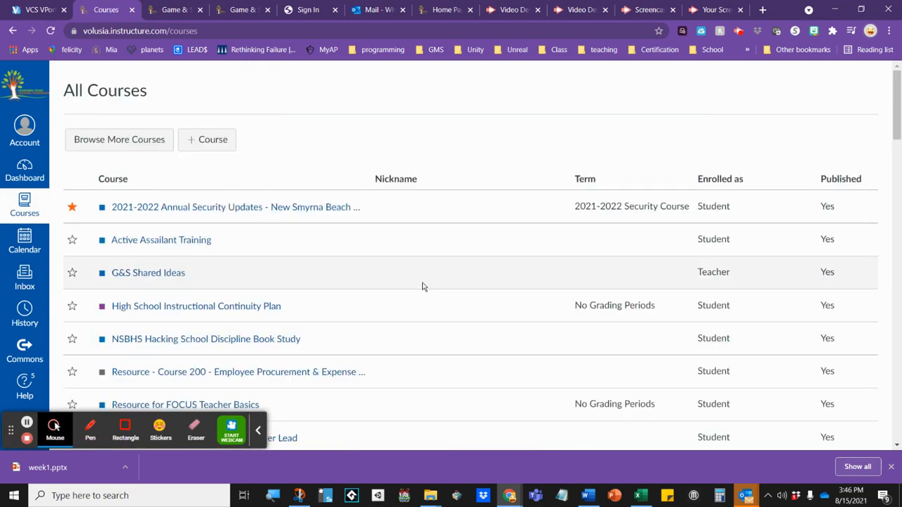
Step: Open the 2021 Game & Sim Dsn course from the past enrollments
drag(895, 99, 898, 202)
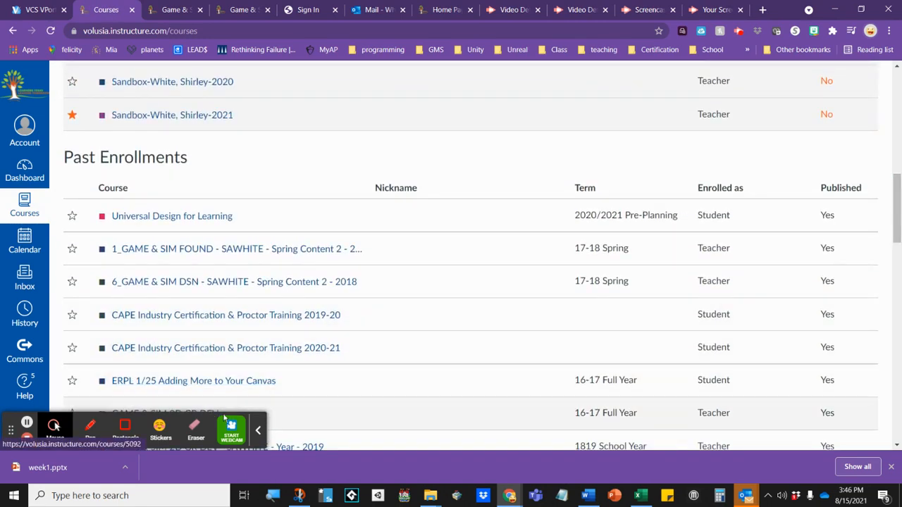
click(258, 429)
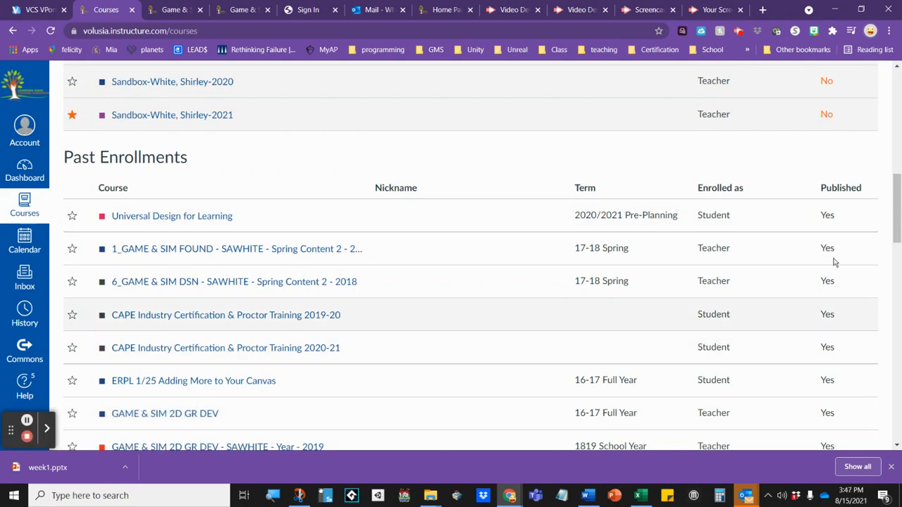
drag(898, 210, 900, 269)
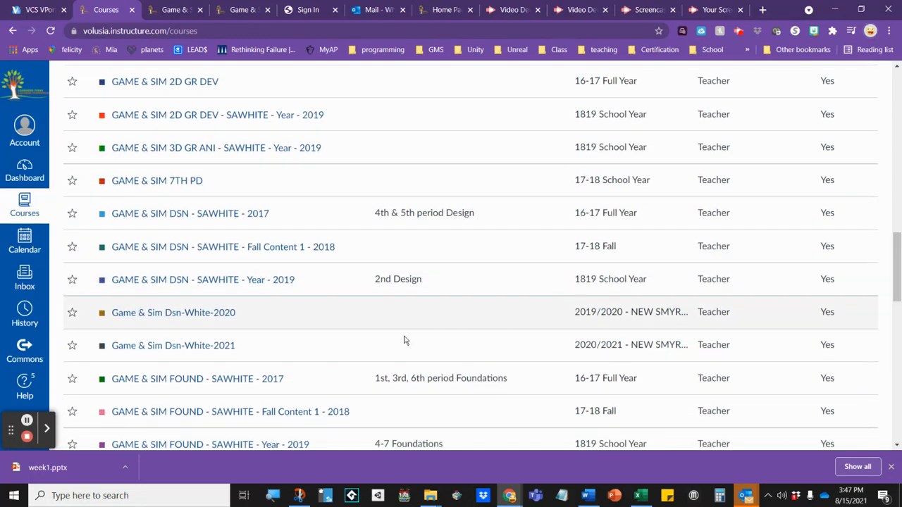
click(201, 346)
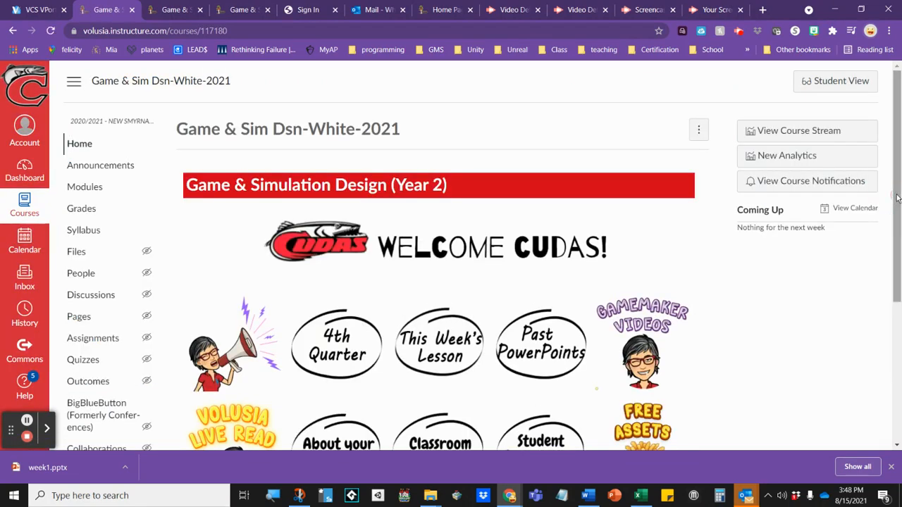
Step: Review the 2021 course's home page and open its front page in Pages to identify the page's title
drag(898, 199, 893, 303)
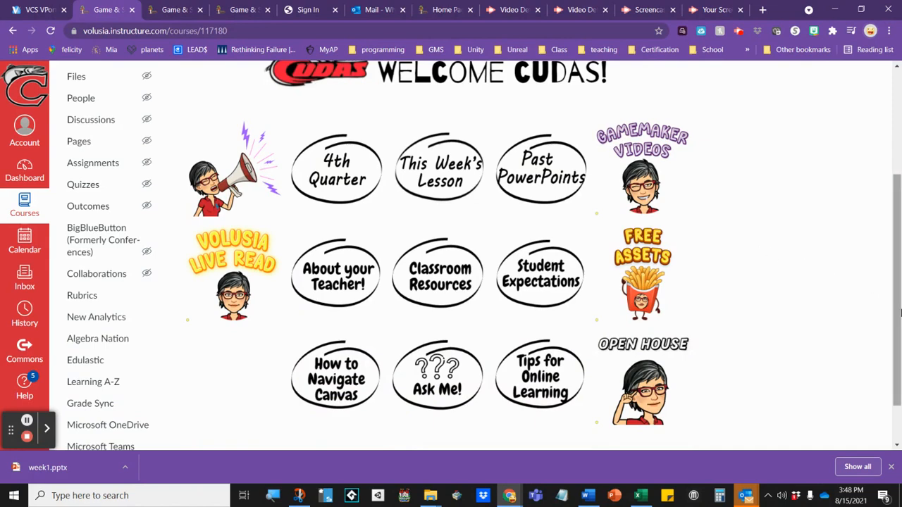
scroll(892, 306, up, 3)
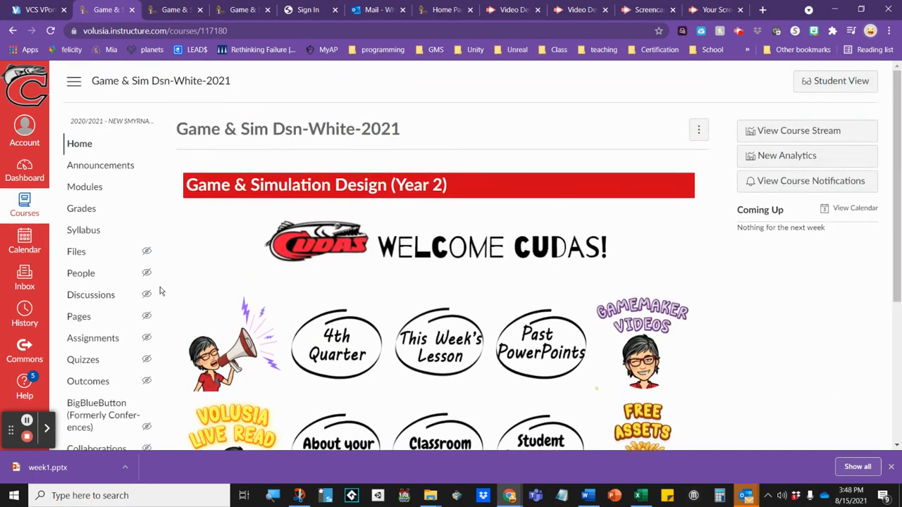
click(78, 318)
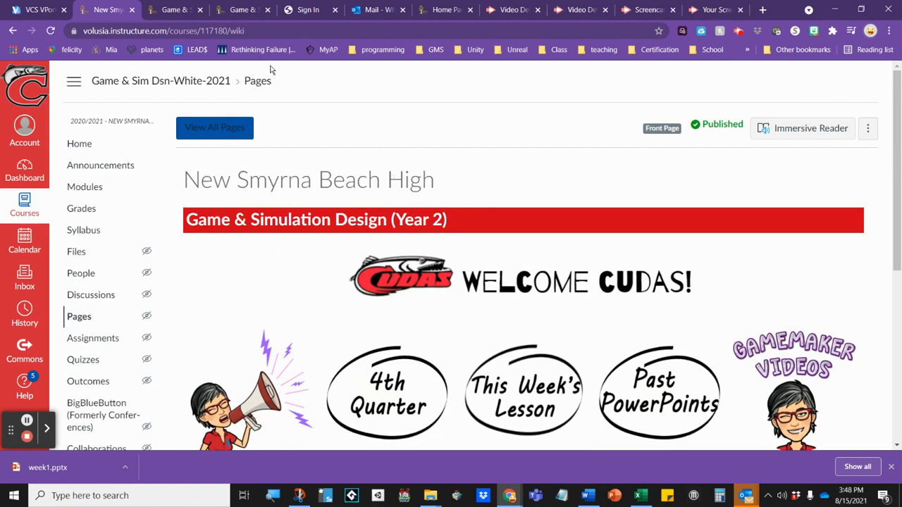
Step: Return to the 2022 Game & Sim Dsn course, list all its pages and open the imported New Smyrna Beach High page
click(176, 11)
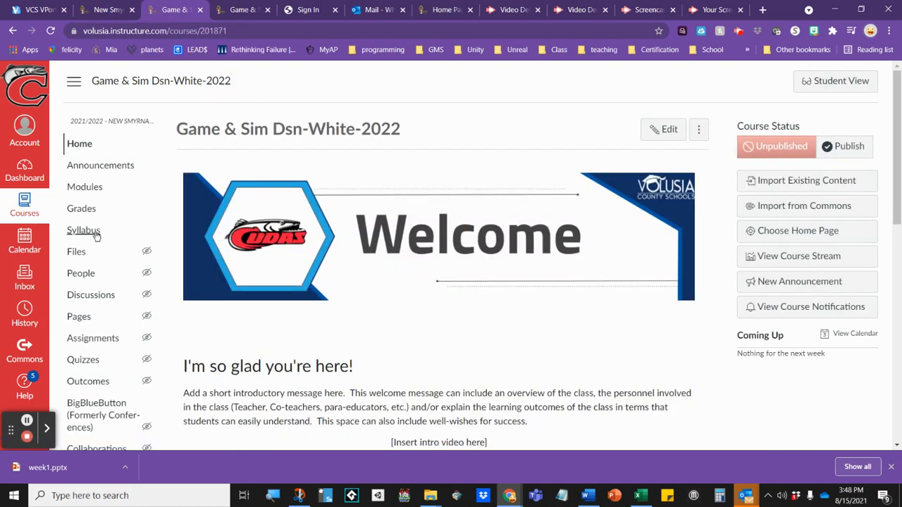
click(80, 321)
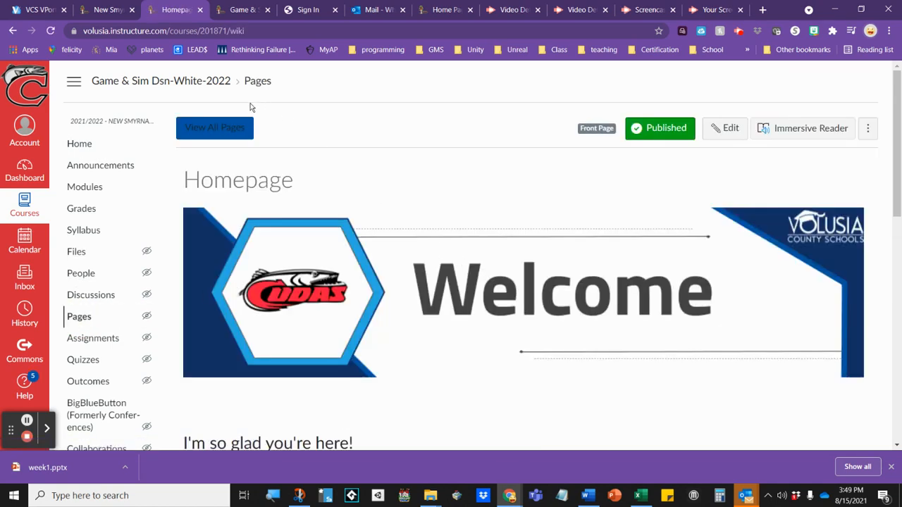
click(200, 135)
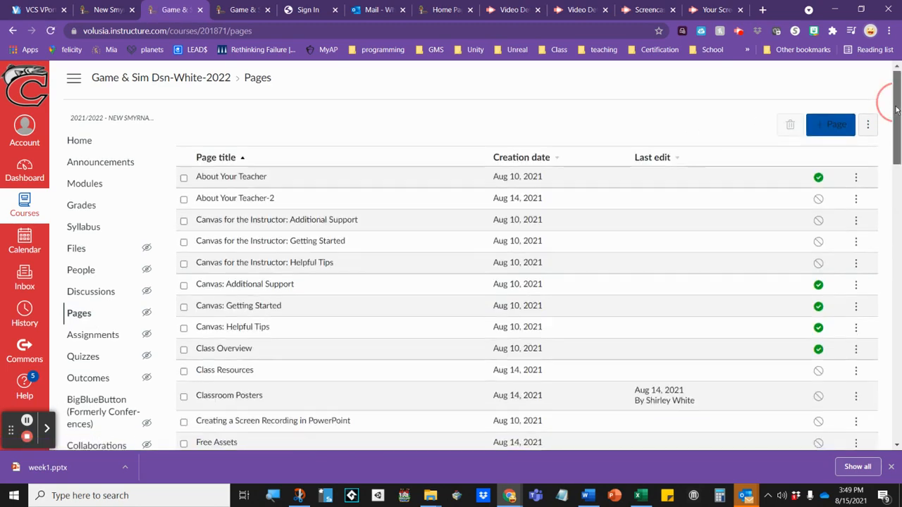
drag(897, 134, 899, 207)
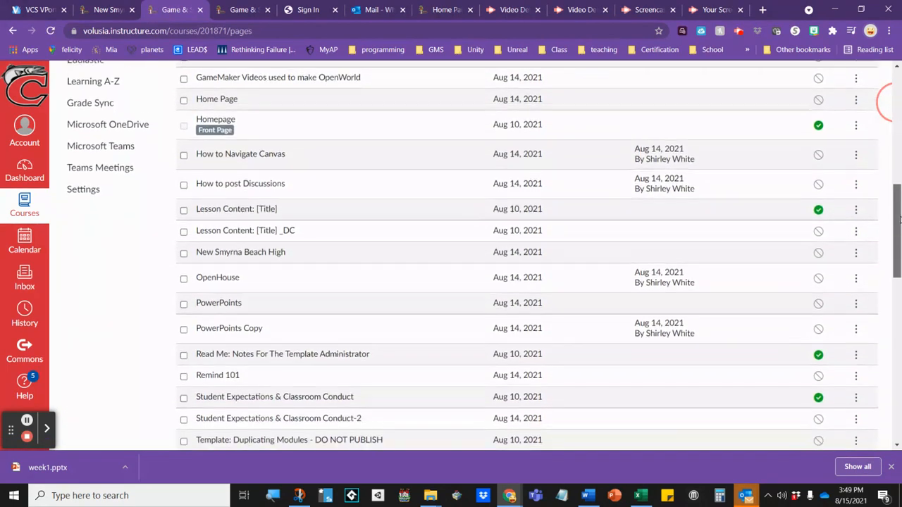
click(248, 242)
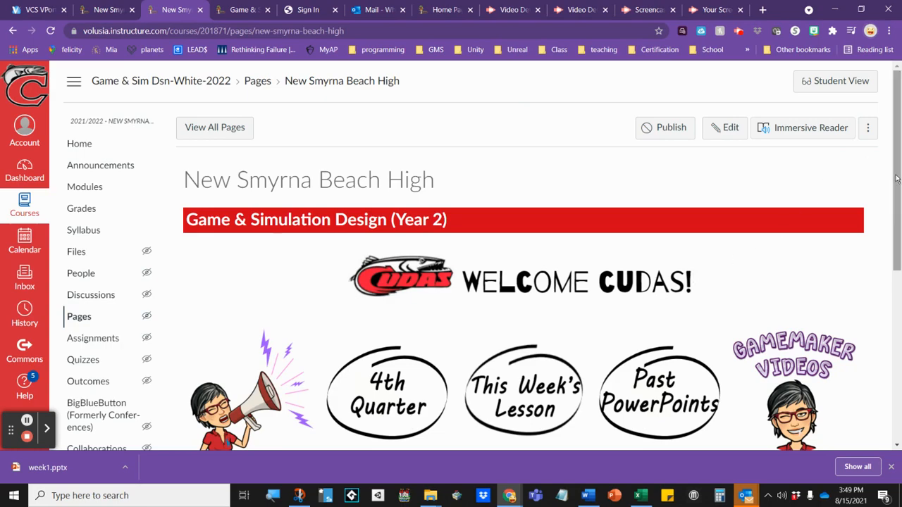
Step: Review the imported New Smyrna Beach High page and follow its Past PowerPoints link to examine the PowerPoints page
drag(897, 179, 894, 307)
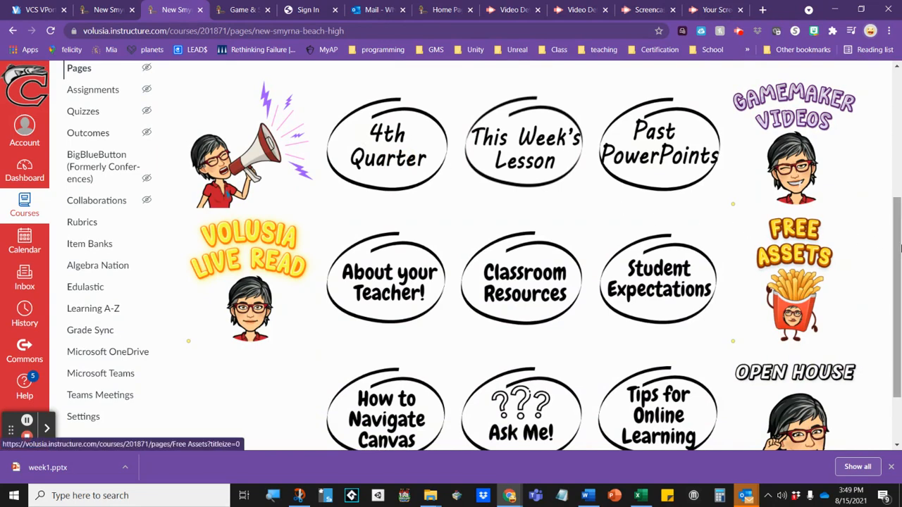
drag(900, 248, 892, 191)
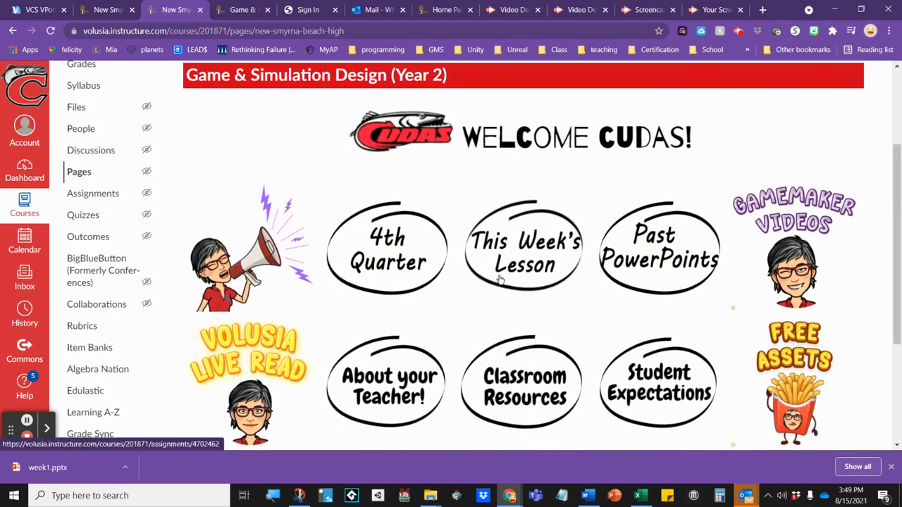
click(661, 250)
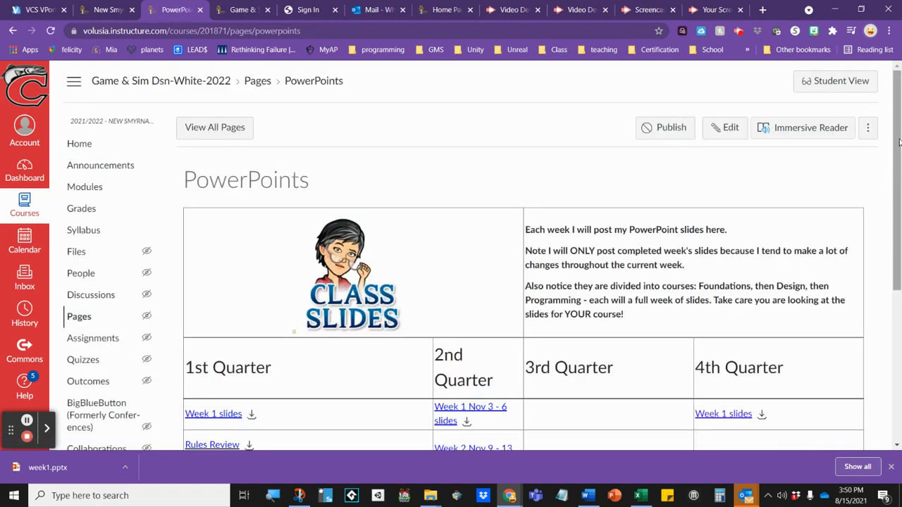
mouse_move(899, 144)
mouse_down()
mouse_move(900, 237)
mouse_move(895, 138)
mouse_up()
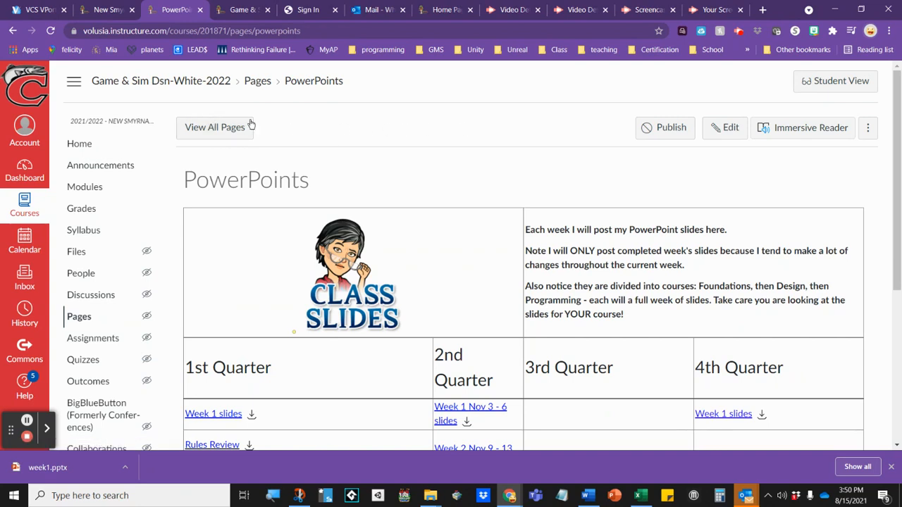
Step: Return to the list of all pages and duplicate the New Smyrna Beach High page
click(216, 132)
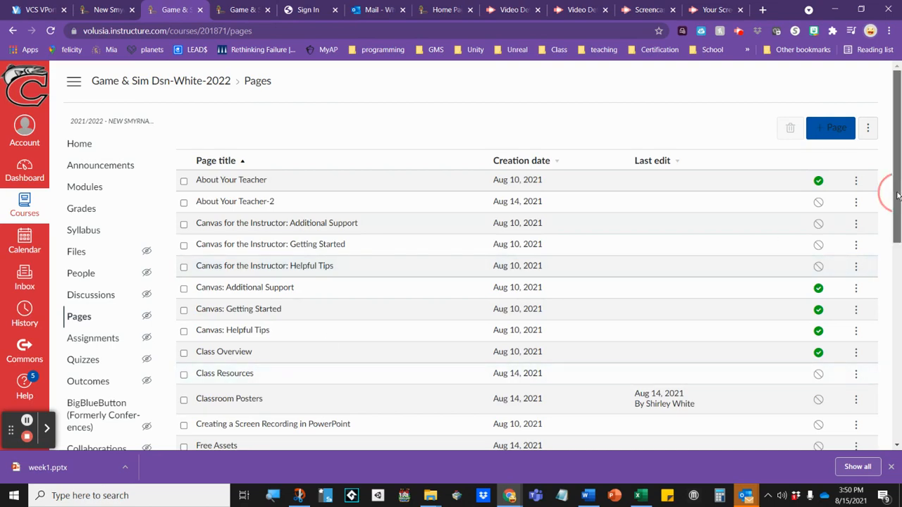
drag(897, 196, 900, 340)
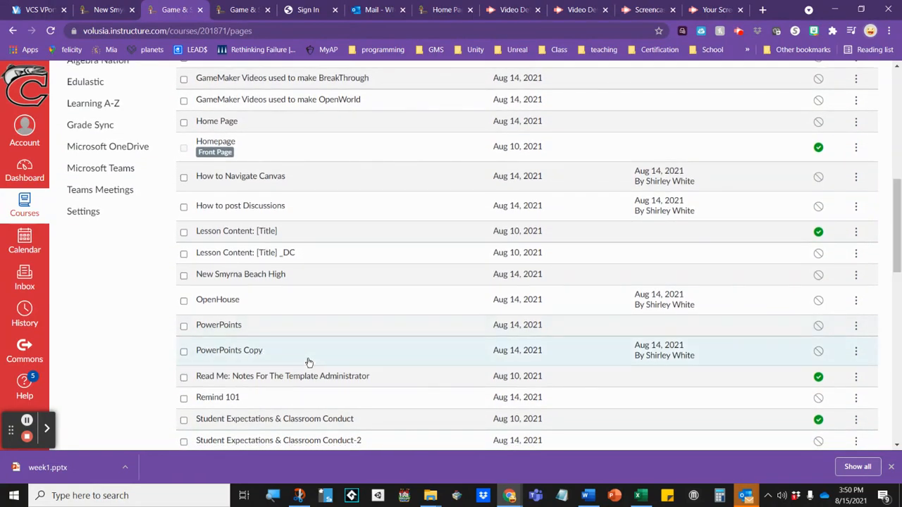
click(184, 276)
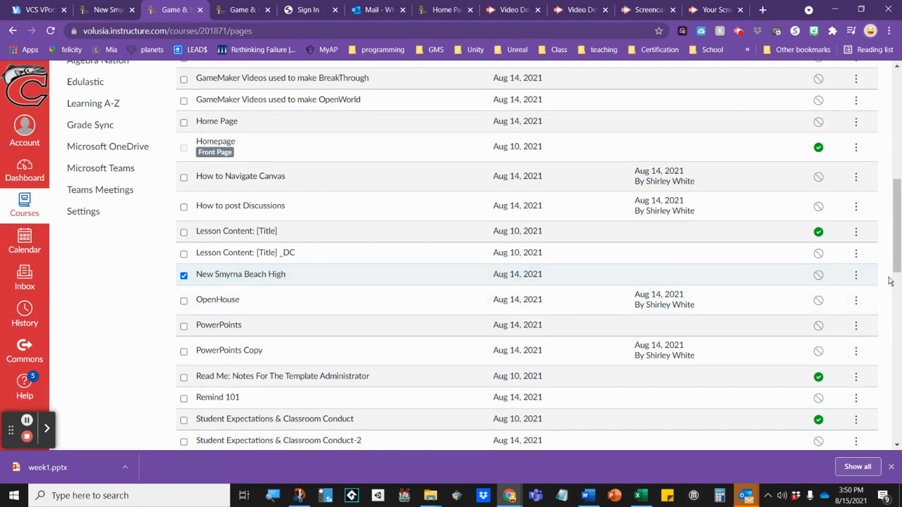
click(857, 276)
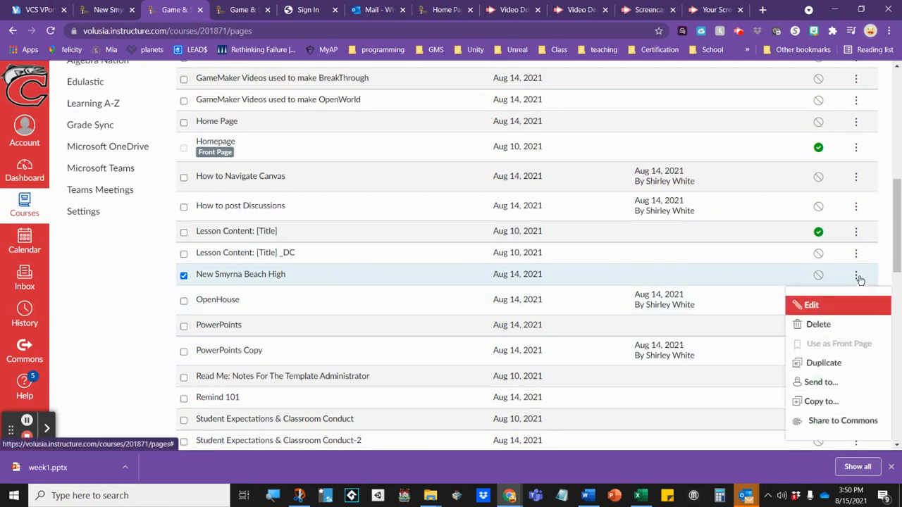
click(818, 363)
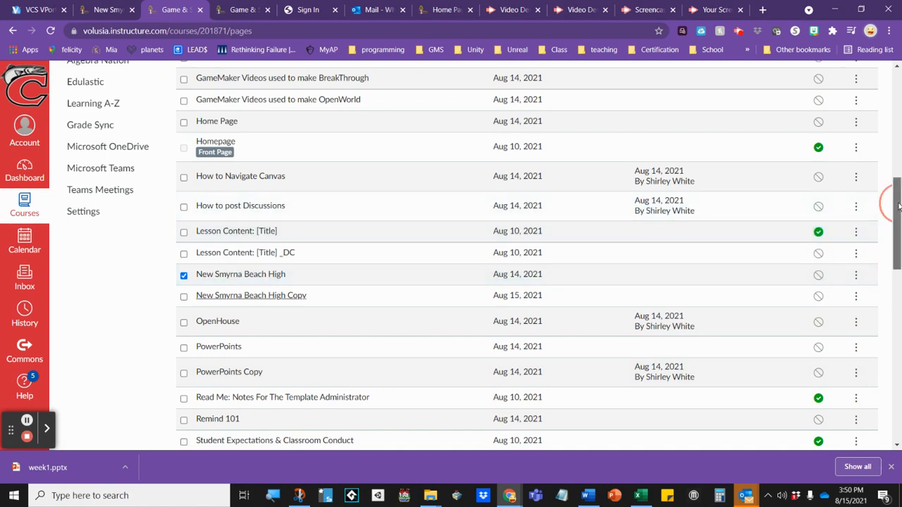
Step: Publish the Week 1 Overview page and unpublish it again
drag(898, 205, 900, 328)
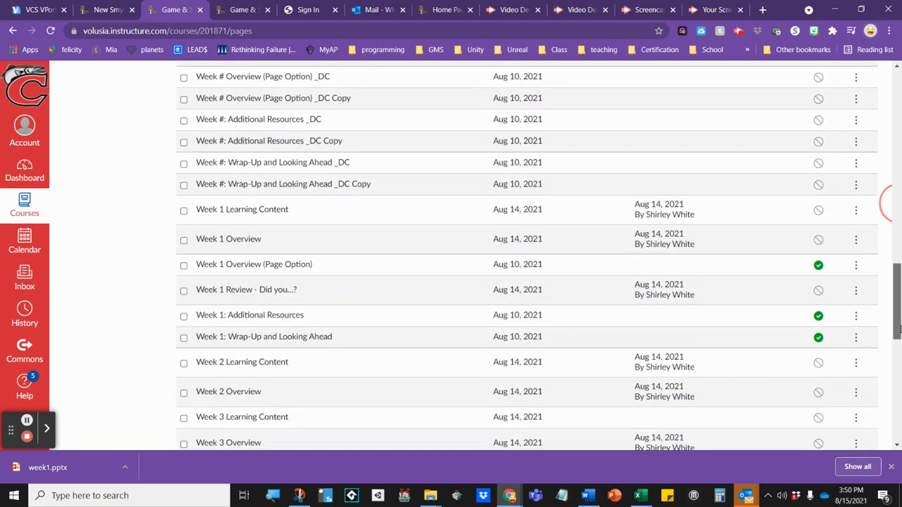
click(818, 240)
click(818, 241)
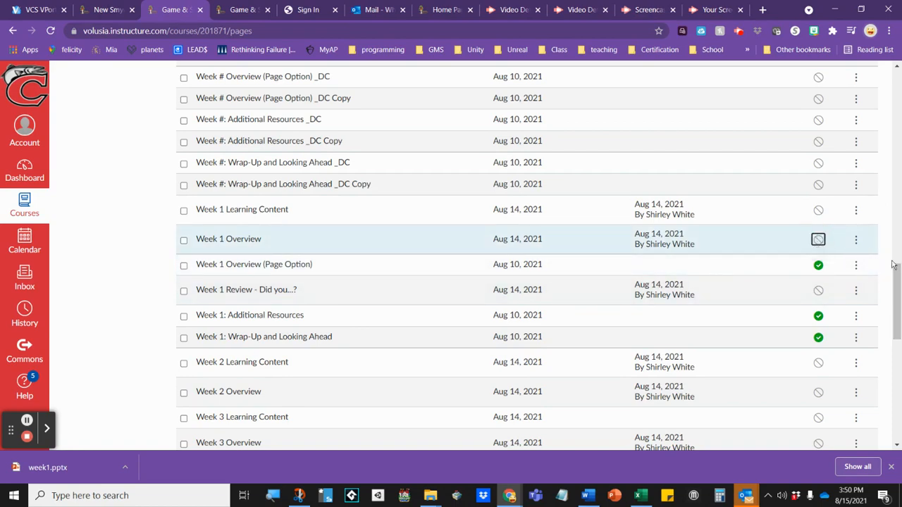
Step: Sort the pages list by creation date, newest first
drag(900, 288, 855, 101)
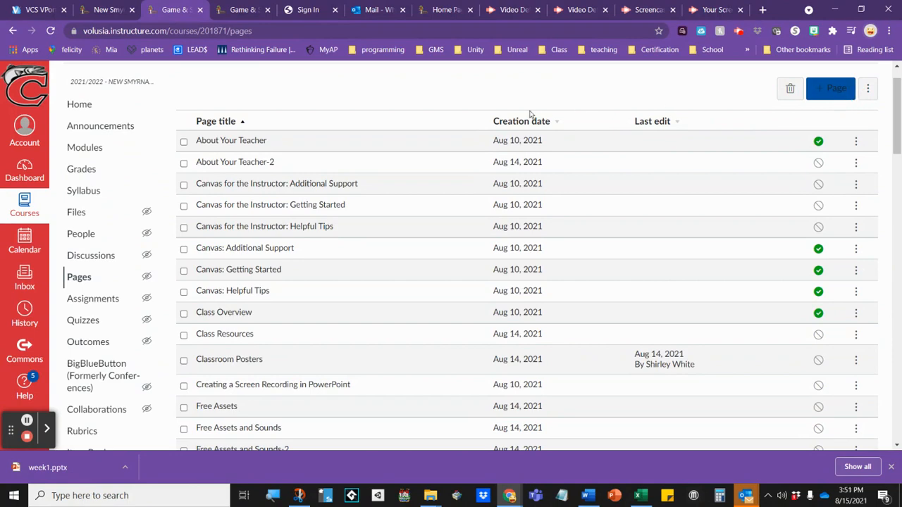
click(557, 122)
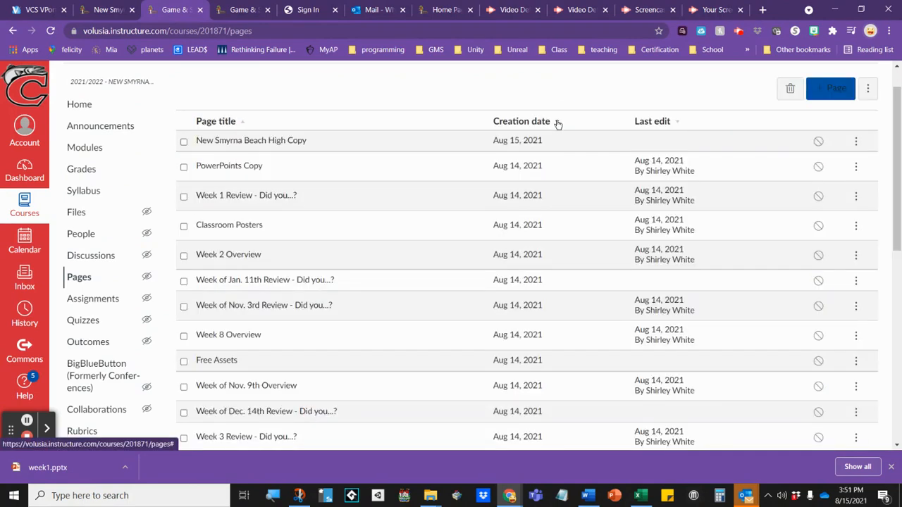
mouse_move(898, 150)
mouse_down()
mouse_move(899, 501)
mouse_move(896, 152)
mouse_up()
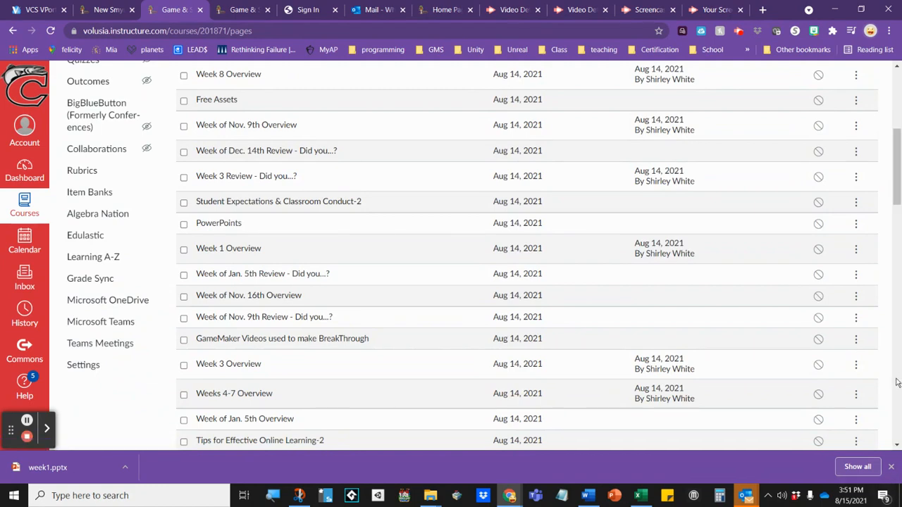
click(898, 383)
click(895, 382)
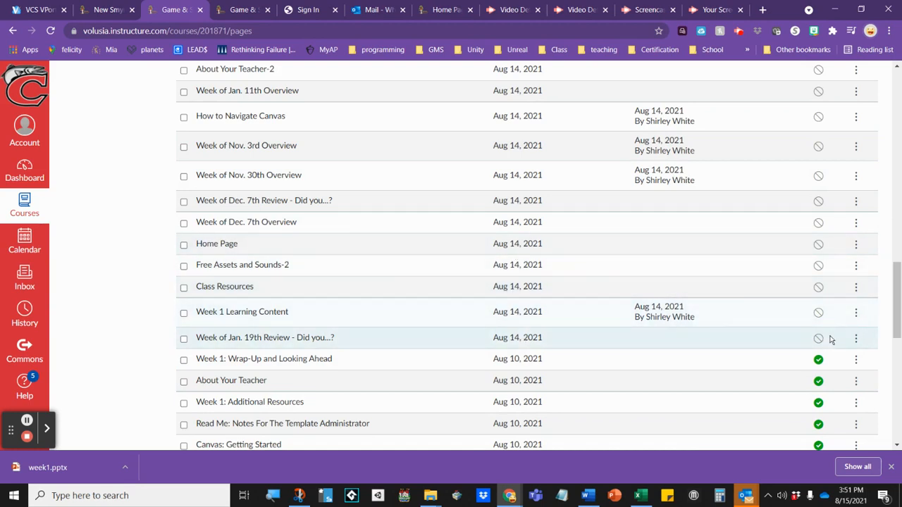
Step: Publish the Week 1 Learning Content page, unpublish it again and return to the start of the pages list
click(818, 314)
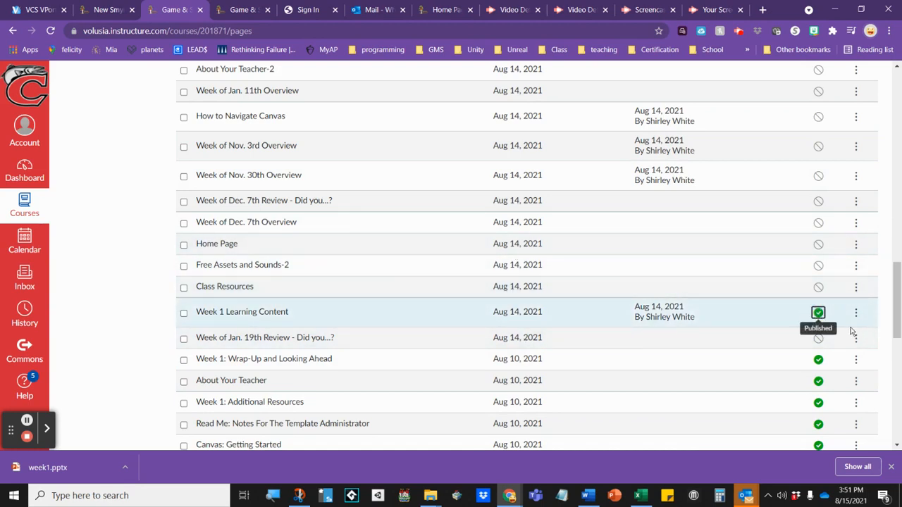
click(827, 317)
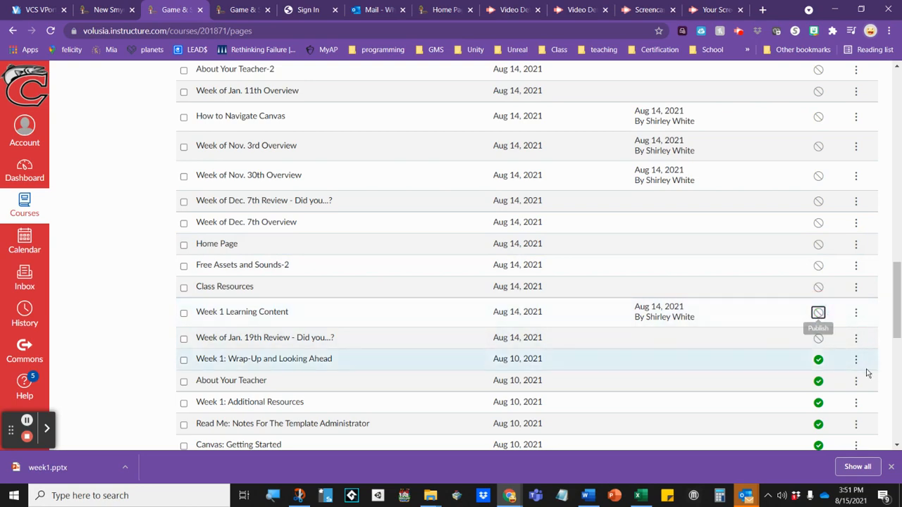
drag(896, 308, 880, 107)
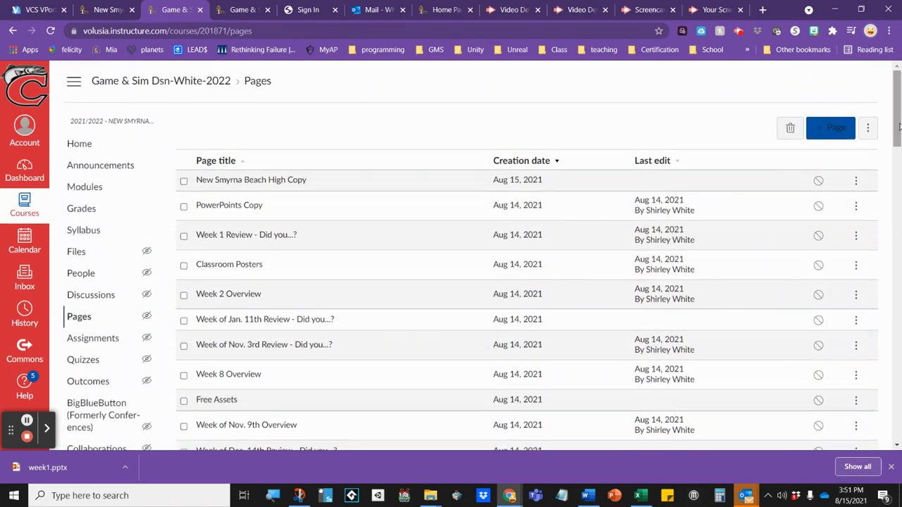
Step: Sort the pages list by page title in ascending order
mouse_move(898, 127)
mouse_down()
mouse_move(883, 348)
mouse_move(890, 119)
mouse_up()
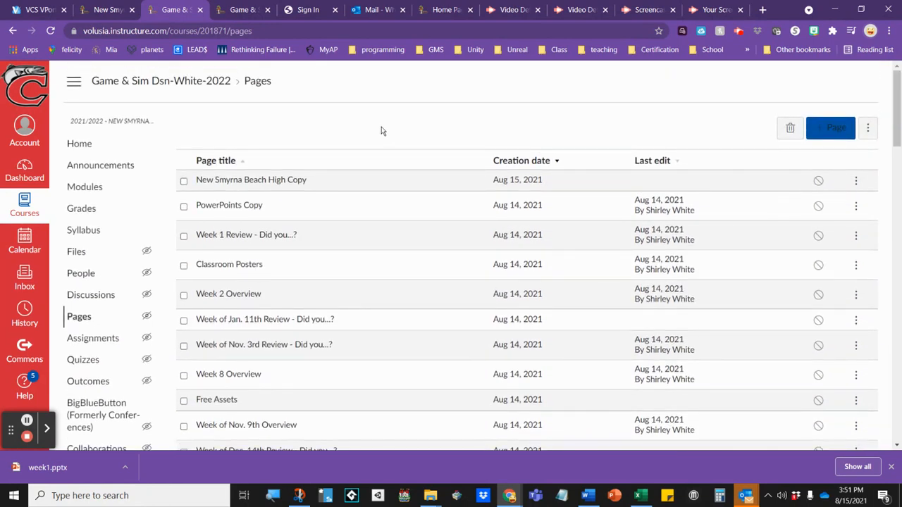
click(244, 163)
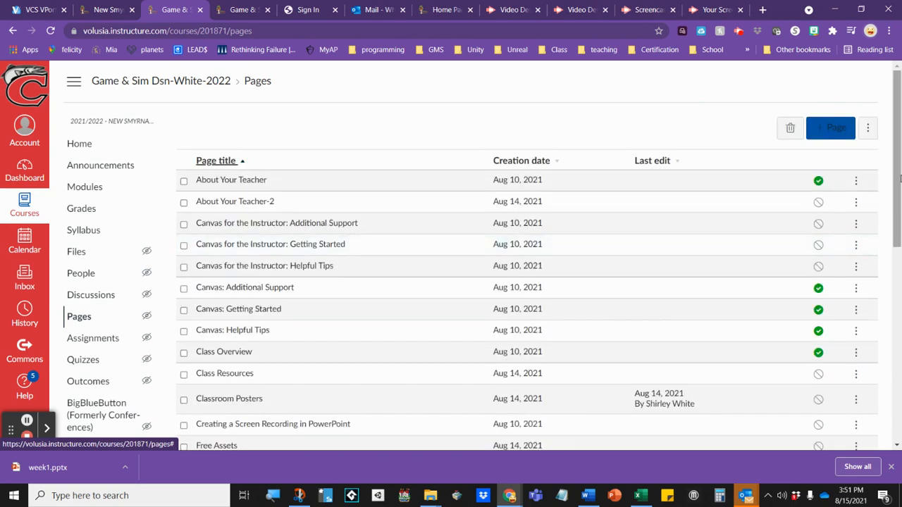
drag(896, 172, 889, 334)
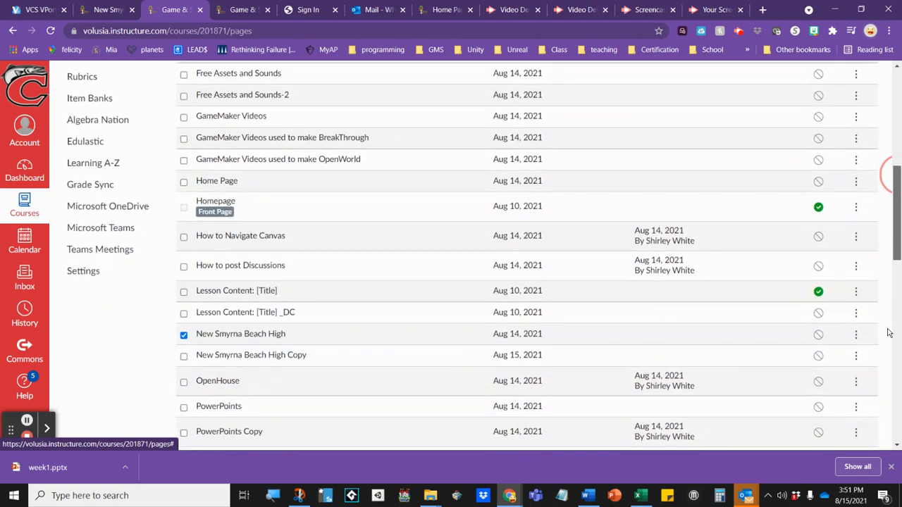
Step: Open the New Smyrna Beach High Copy page for editing and retitle it New Smyrna Beach High 2022
click(232, 356)
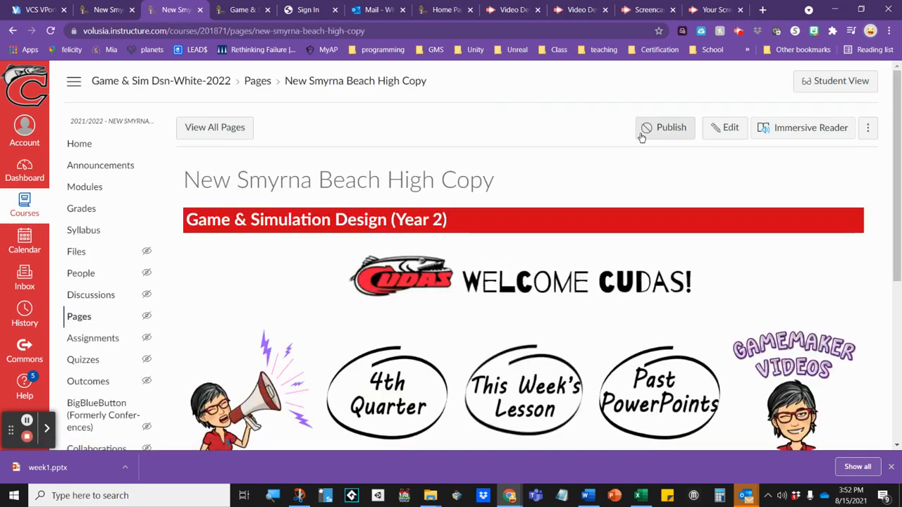
click(733, 134)
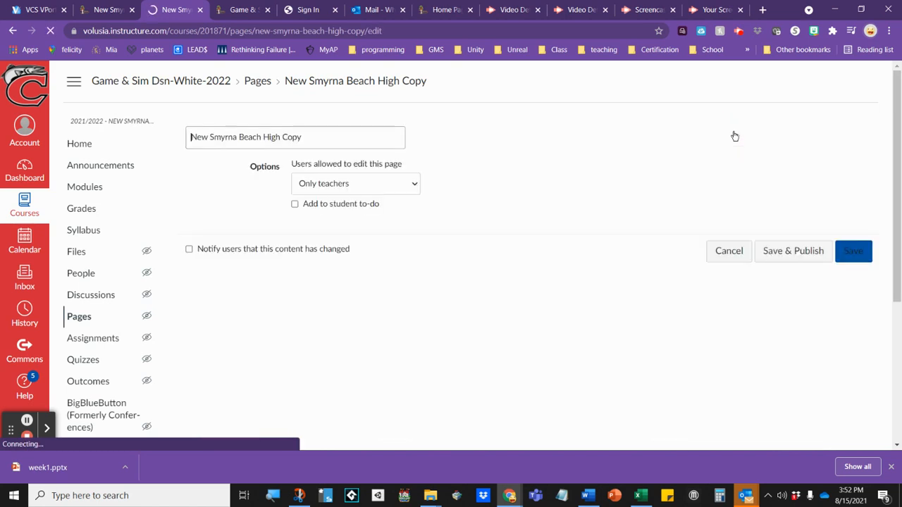
double_click(284, 137)
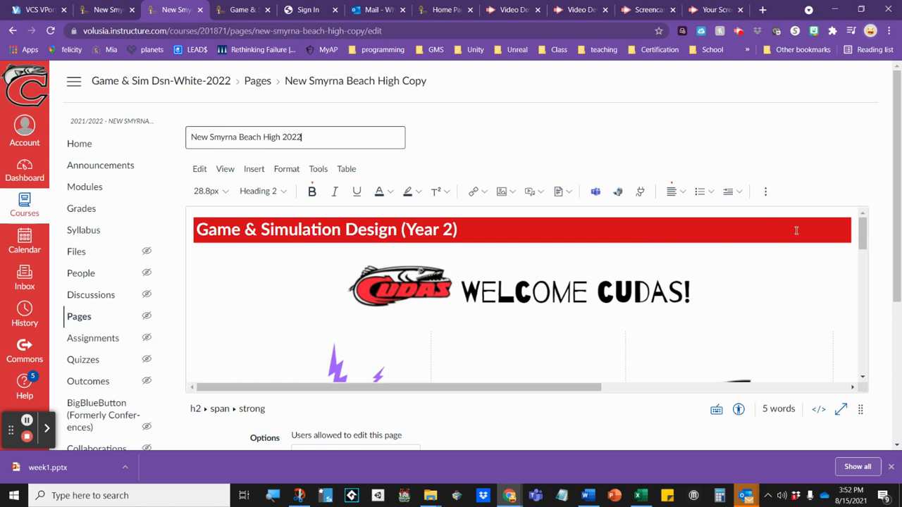
Step: Replace the 4th Quarter image in the page's button table with the course image week 2.png
drag(863, 240, 867, 269)
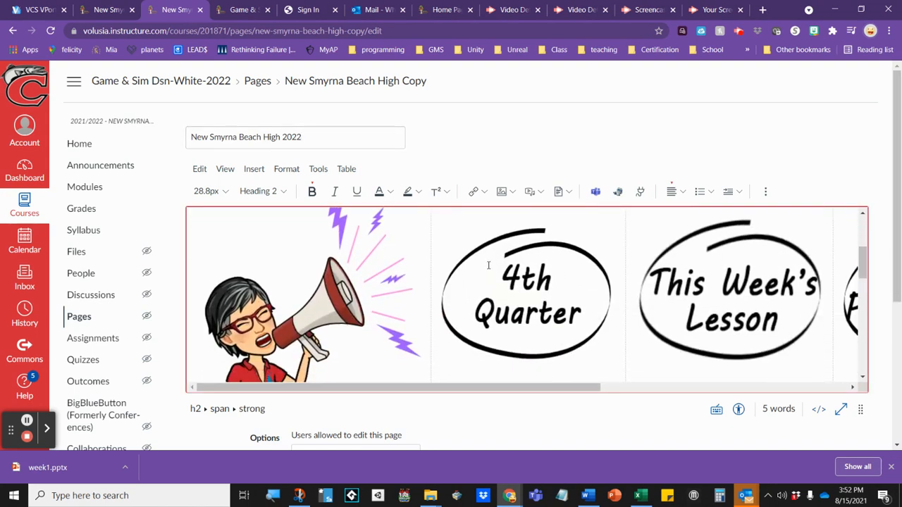
click(513, 274)
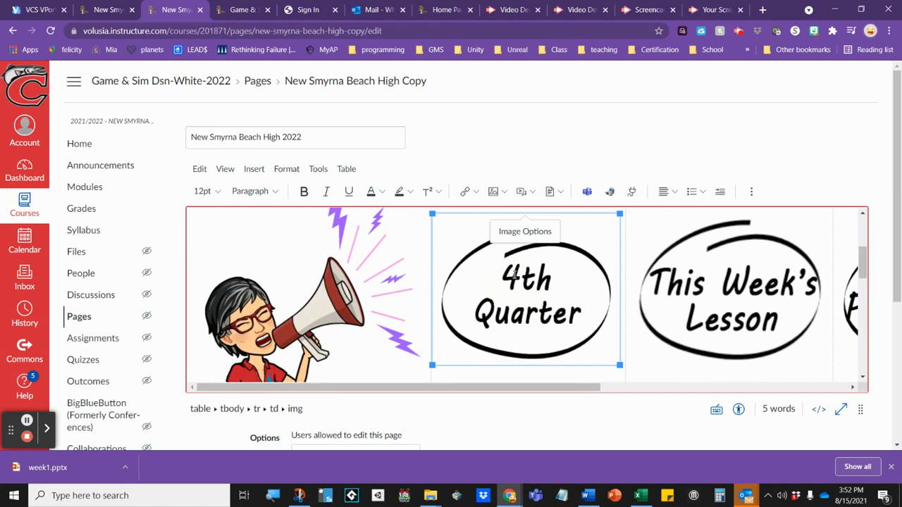
key(Delete)
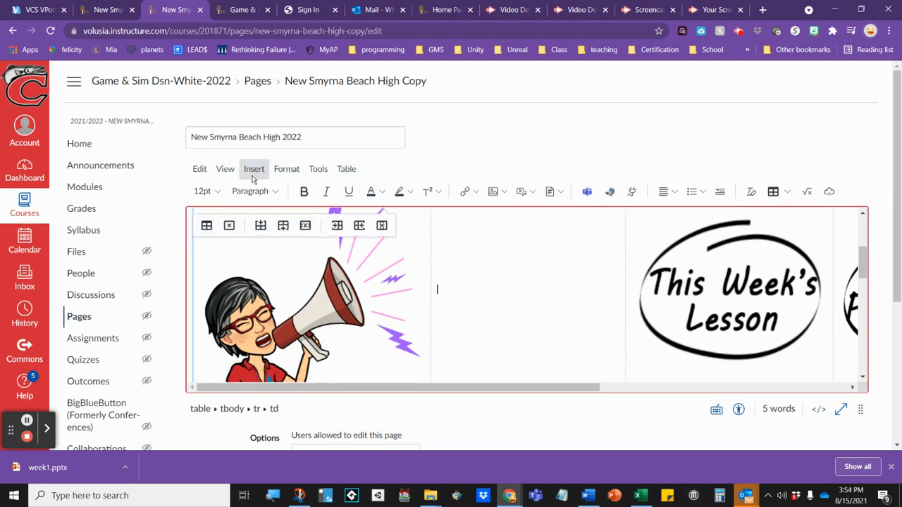
click(253, 174)
mouse_move(259, 213)
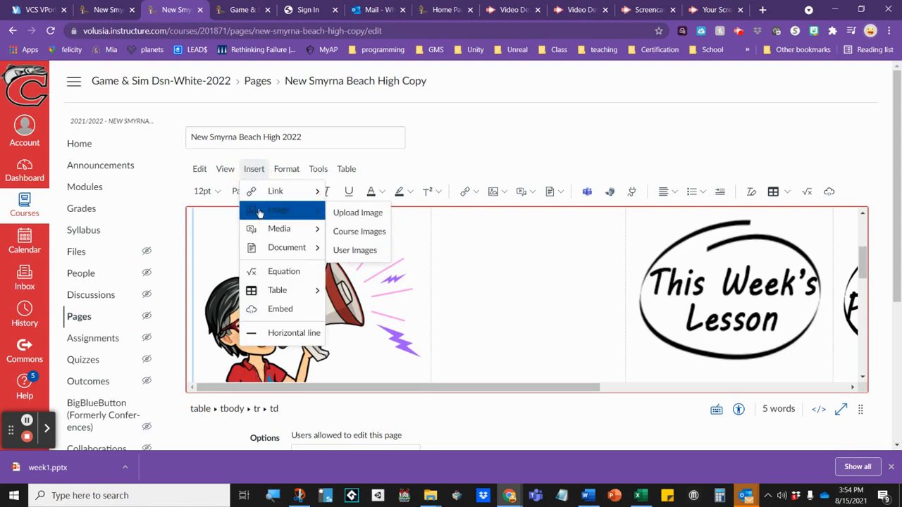
click(348, 232)
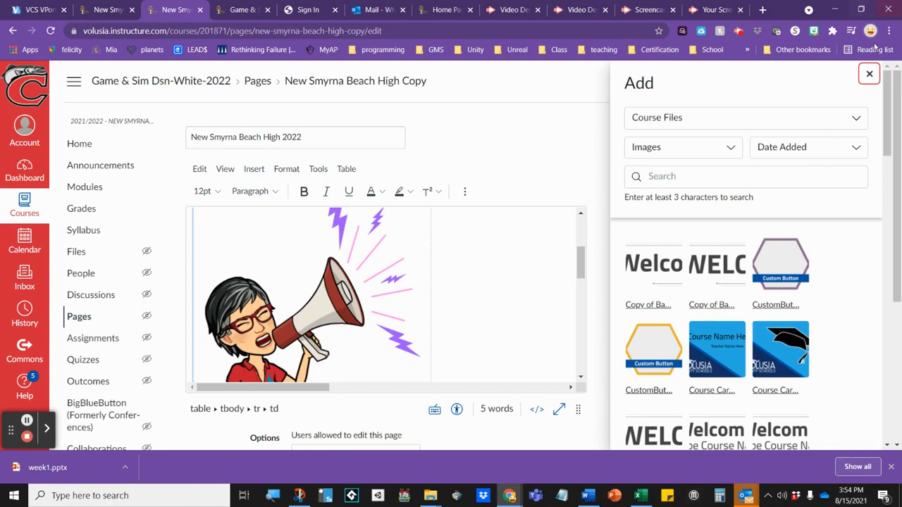
drag(889, 112, 890, 384)
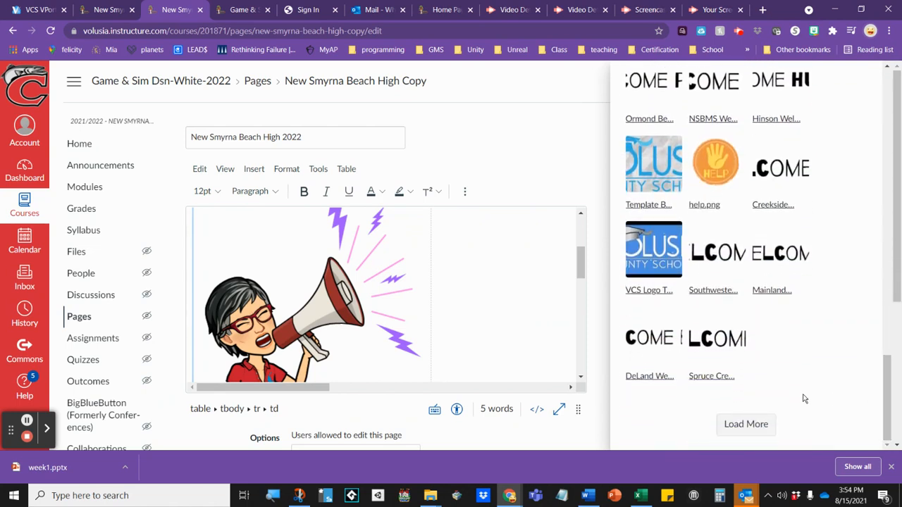
click(745, 428)
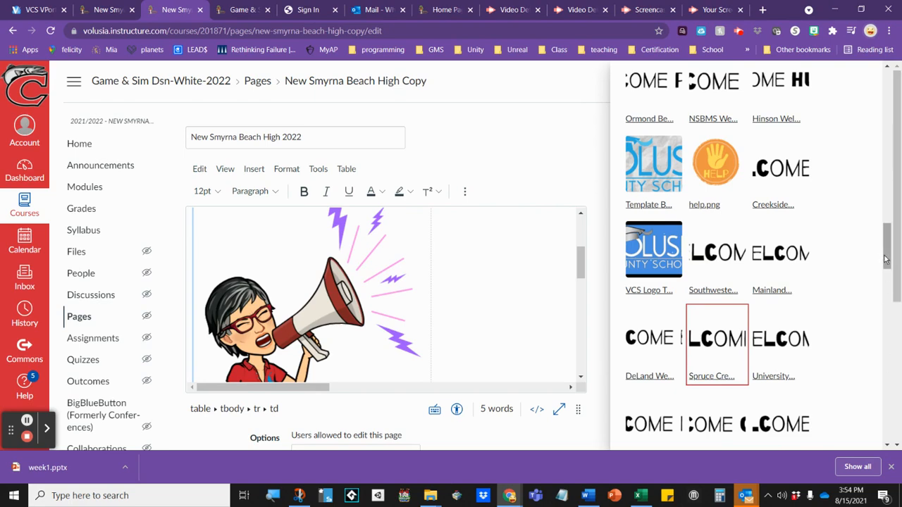
drag(886, 260, 890, 384)
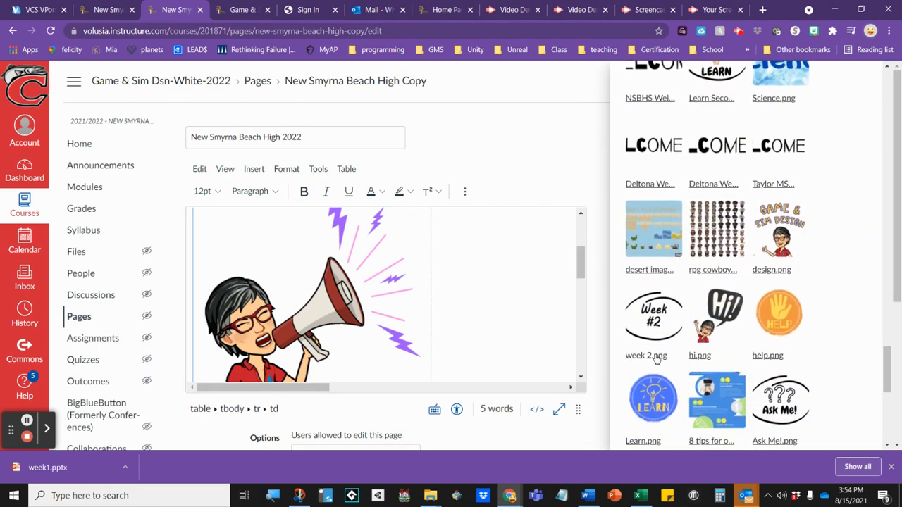
click(651, 324)
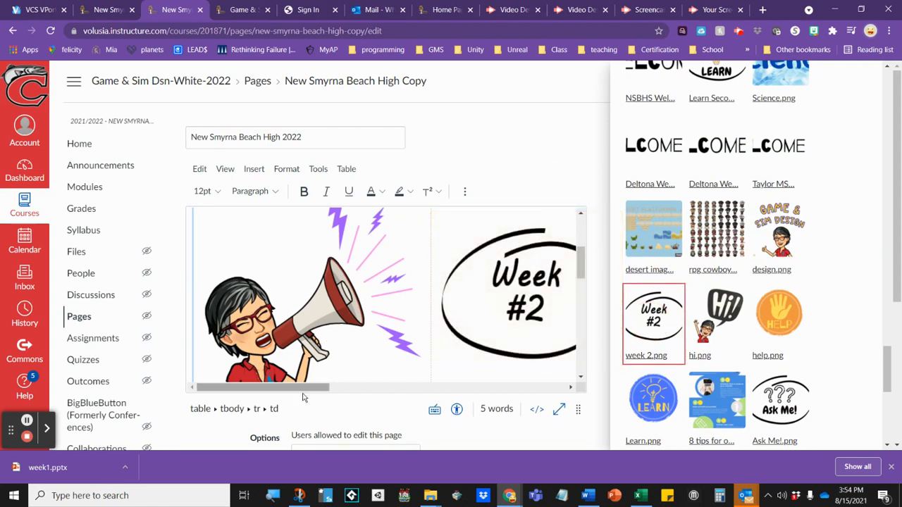
Step: Remove the links from the This Week's Lesson and Past PowerPoints images
drag(300, 387, 453, 336)
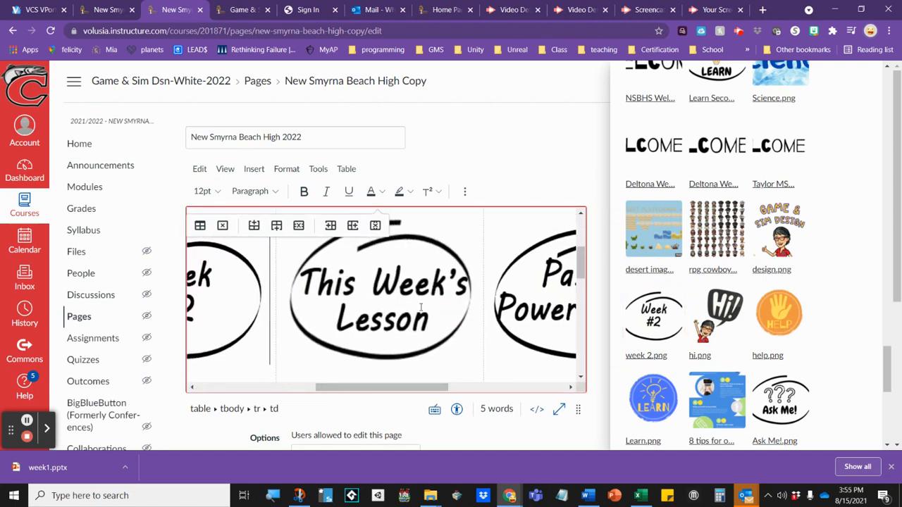
click(421, 307)
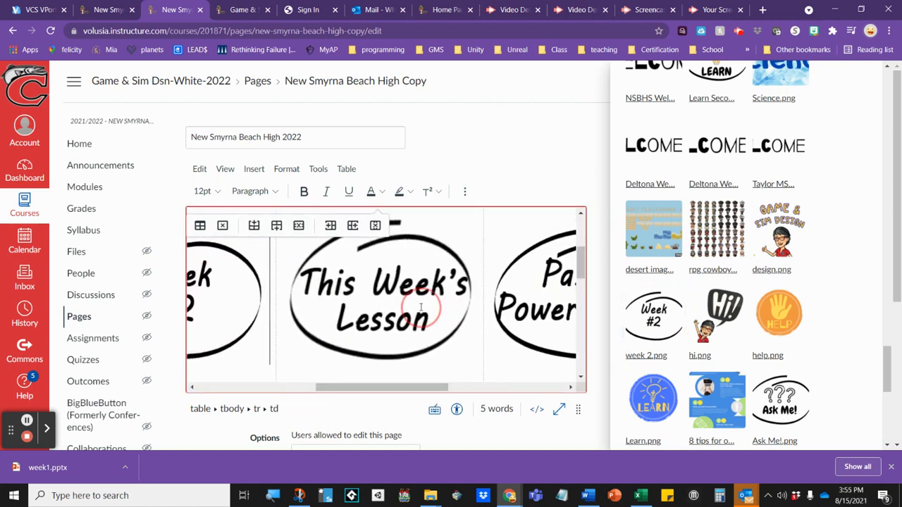
click(358, 283)
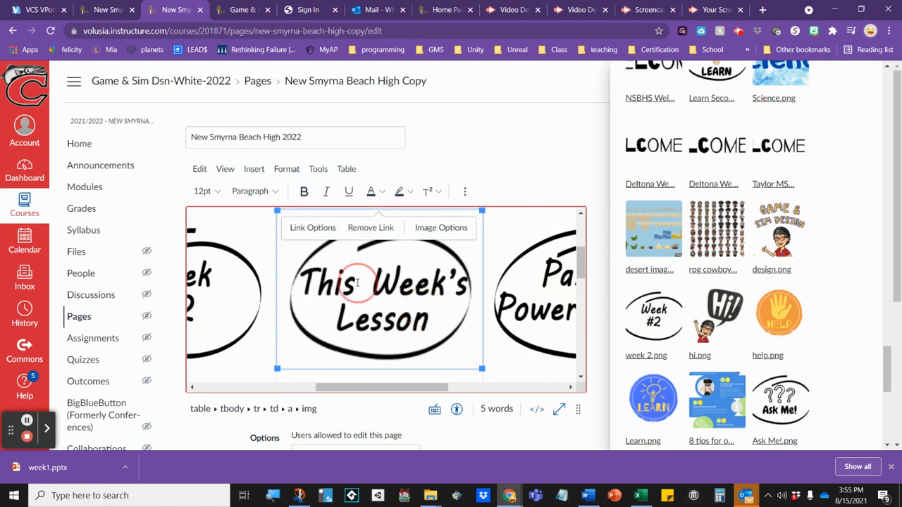
click(380, 228)
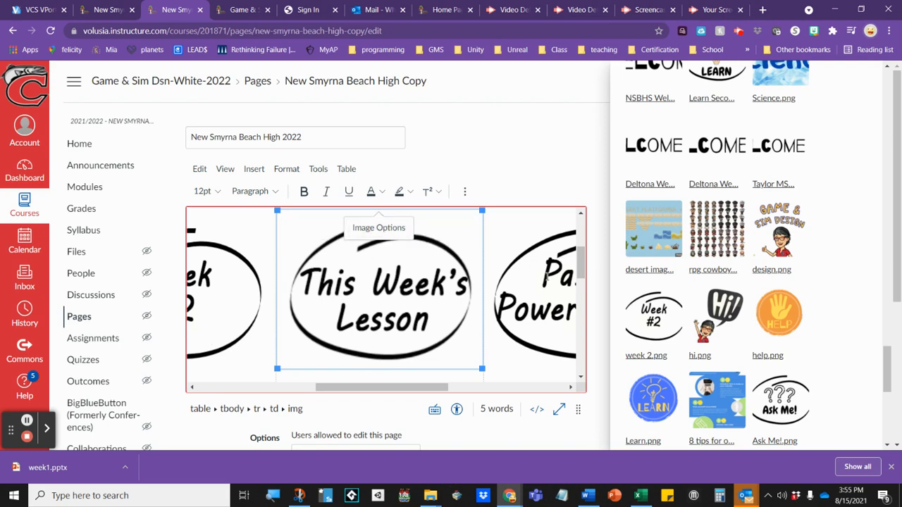
click(550, 285)
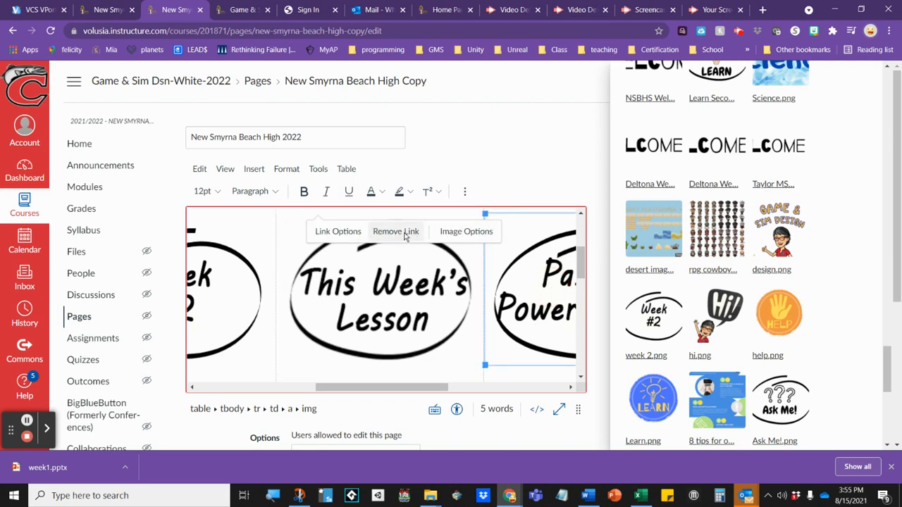
click(406, 237)
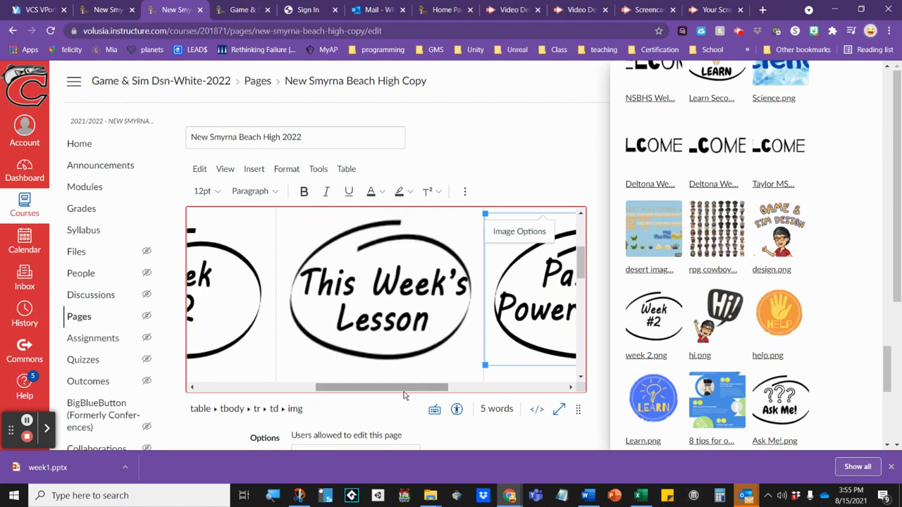
Step: Close the course image picker, then save and publish the edited page
drag(400, 390, 312, 395)
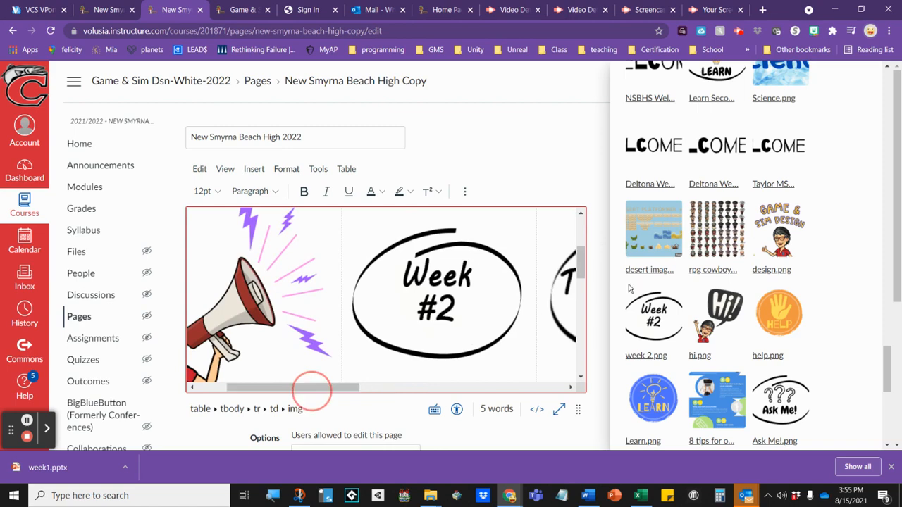
drag(581, 268, 588, 317)
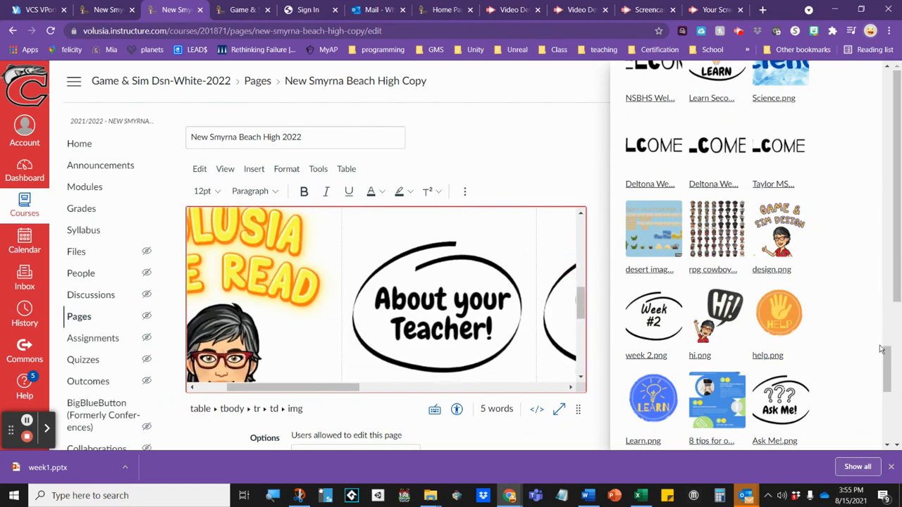
drag(882, 354, 891, 60)
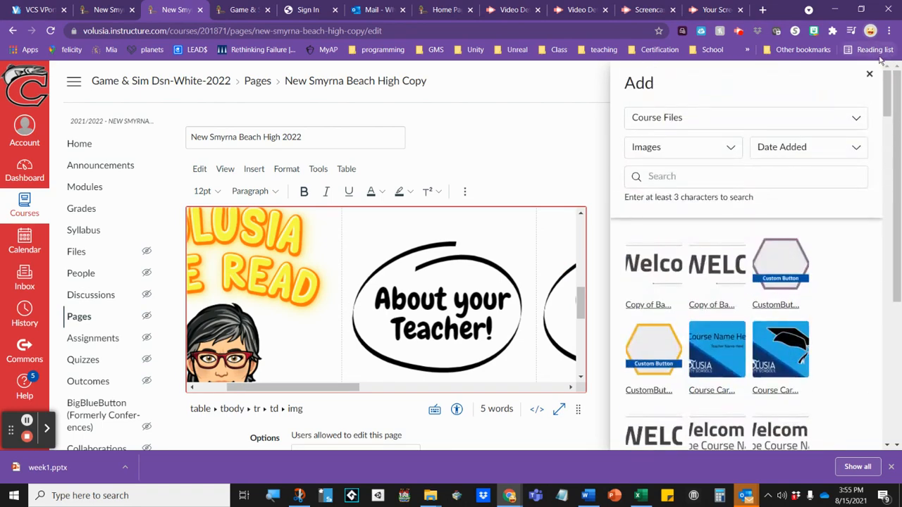
click(868, 74)
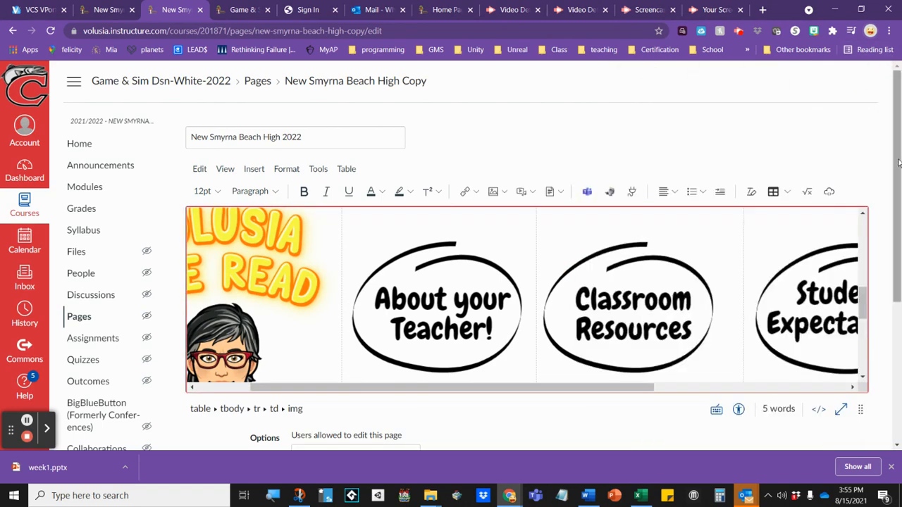
scroll(894, 162, down, 3)
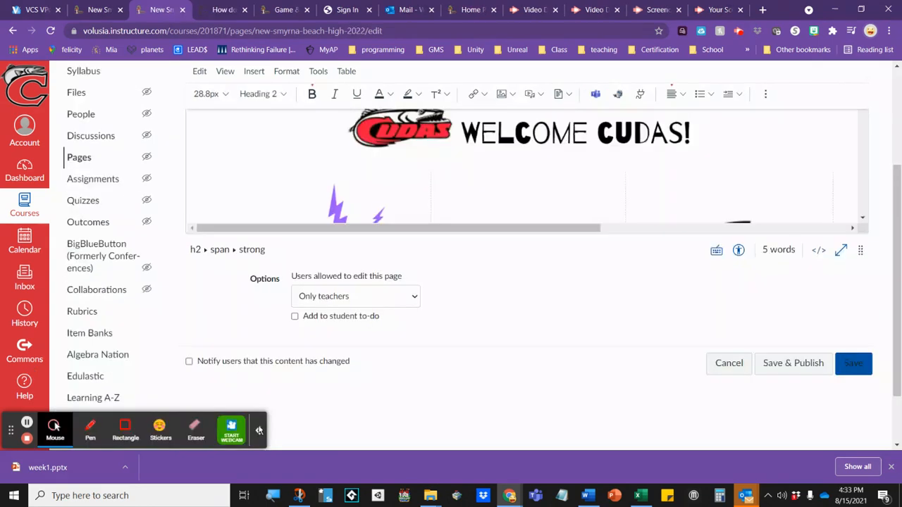
click(258, 429)
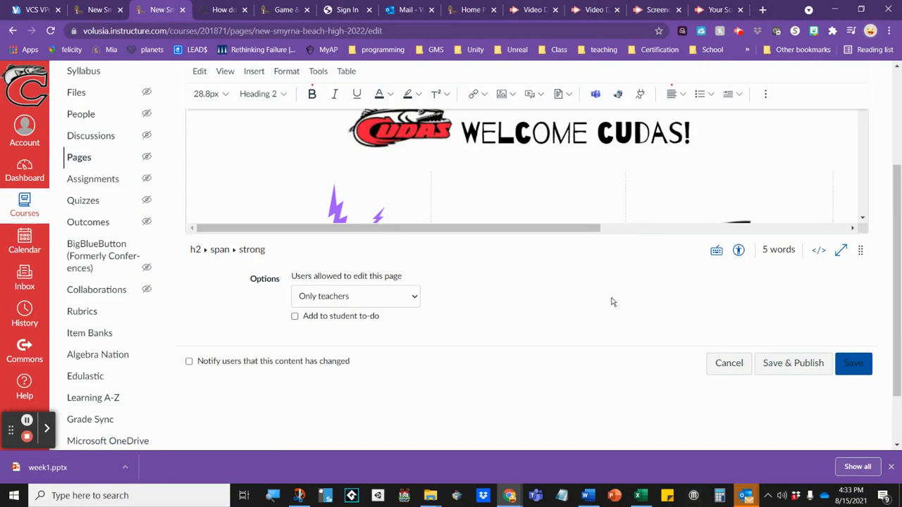
click(792, 364)
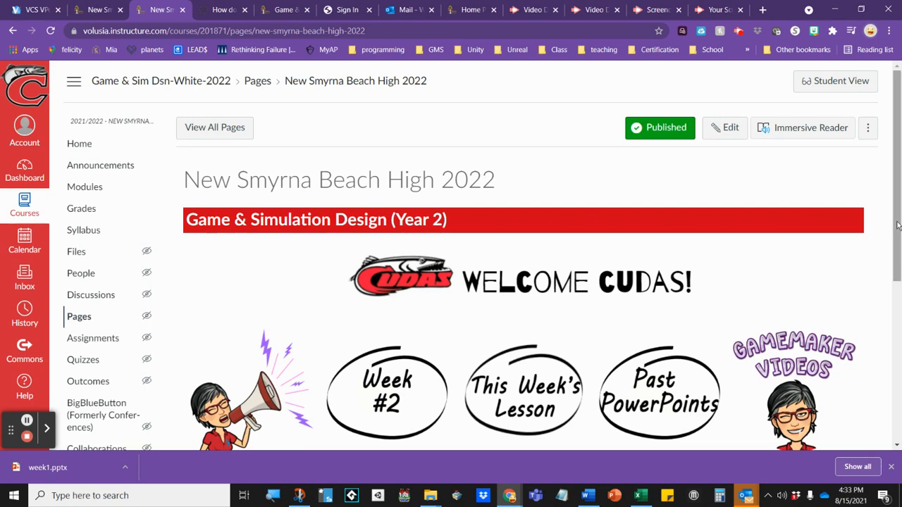
Step: Return to the list of all pages and make New Smyrna Beach High 2022 the course front page
mouse_move(897, 225)
mouse_down()
mouse_move(896, 289)
mouse_move(894, 219)
mouse_up()
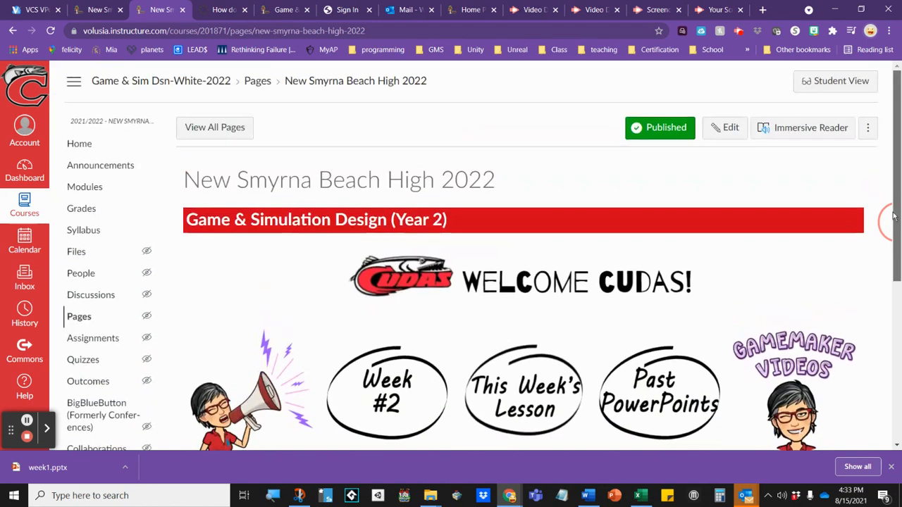
click(197, 133)
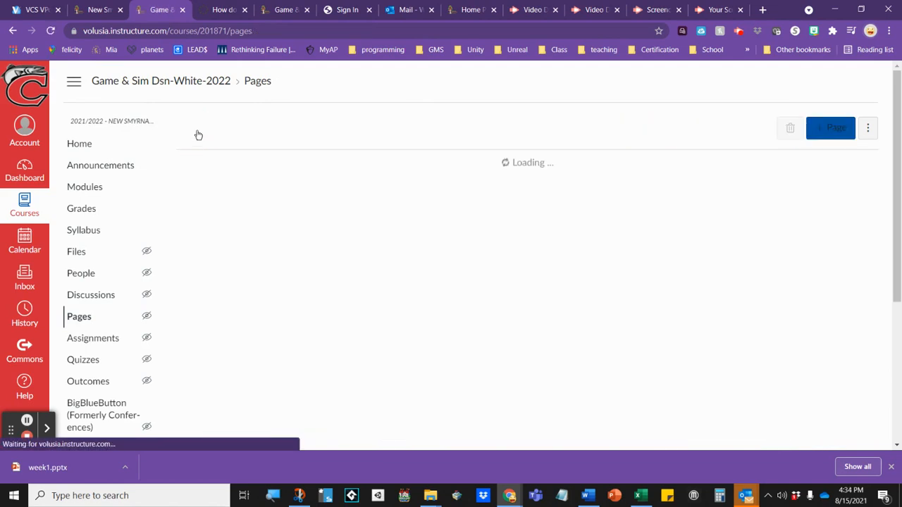
scroll(334, 353, down, 5)
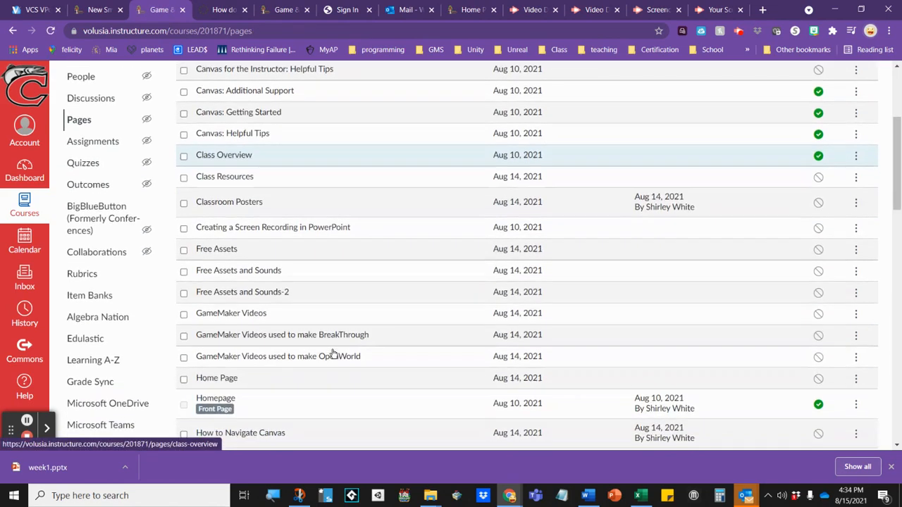
scroll(233, 359, down, 2)
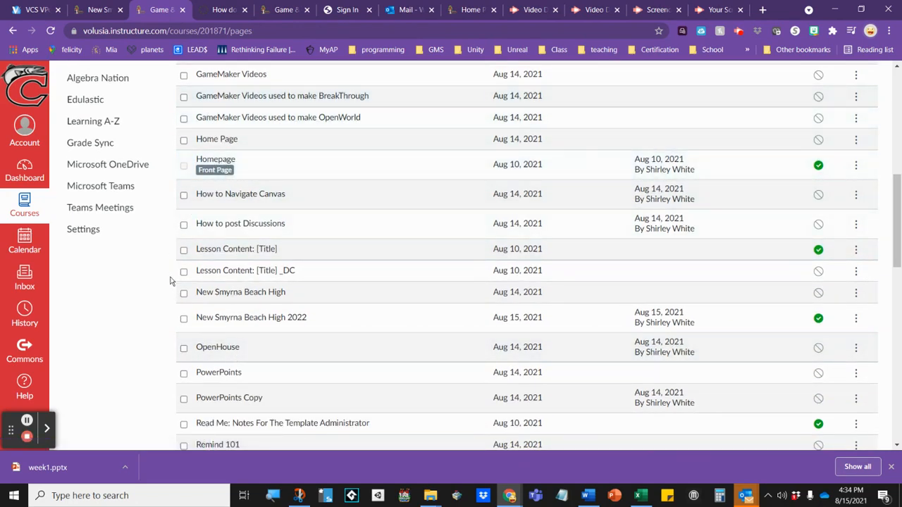
click(184, 320)
click(856, 322)
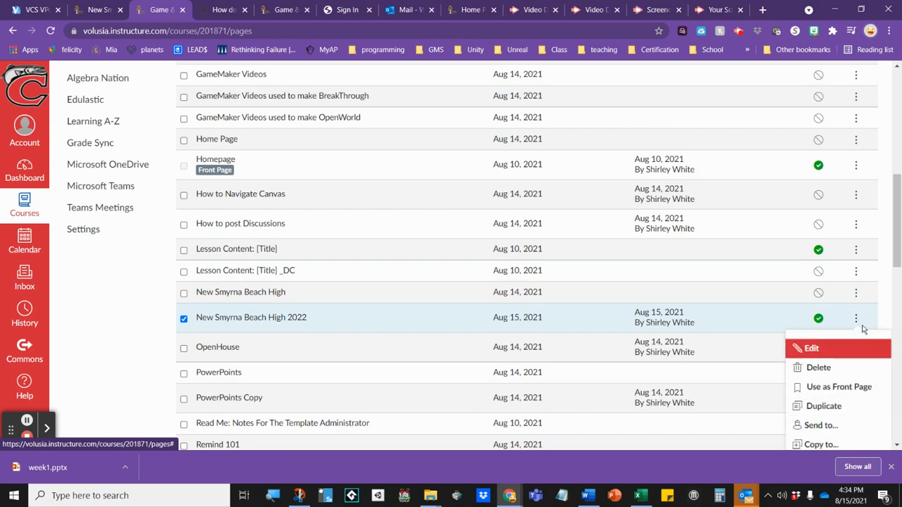
click(840, 388)
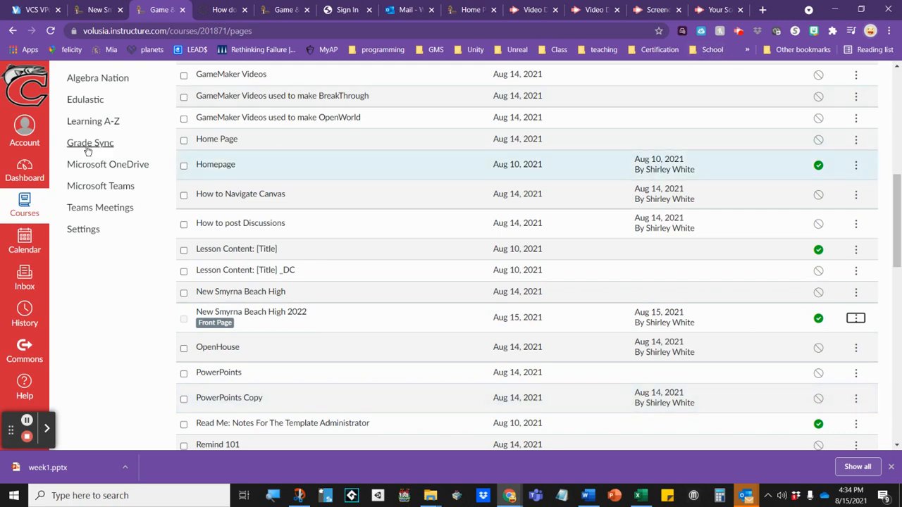
Step: Open the Game & Sim Dsn-White-2022 course home and look over its new front page
click(24, 203)
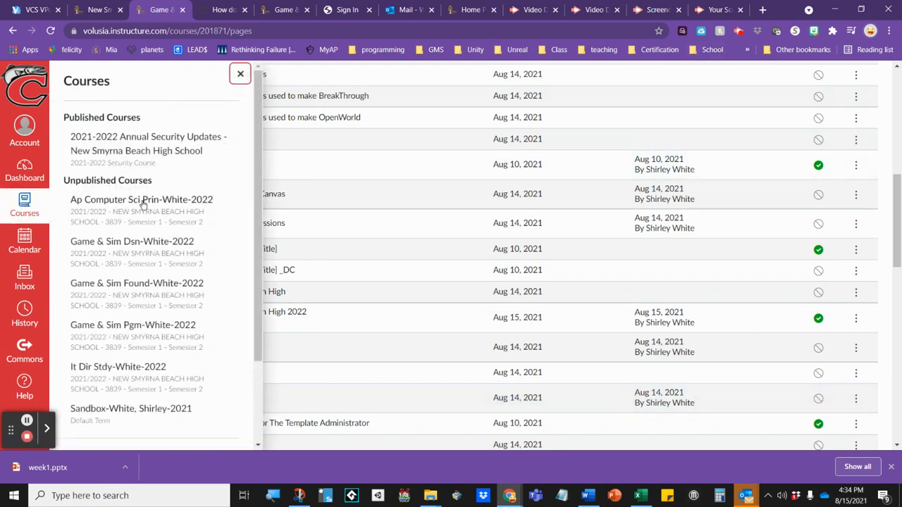
click(141, 244)
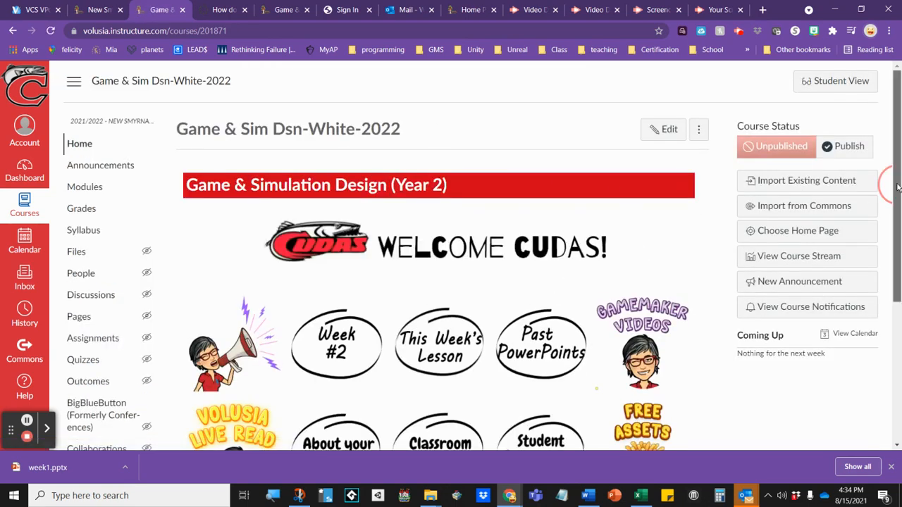
drag(899, 187, 880, 236)
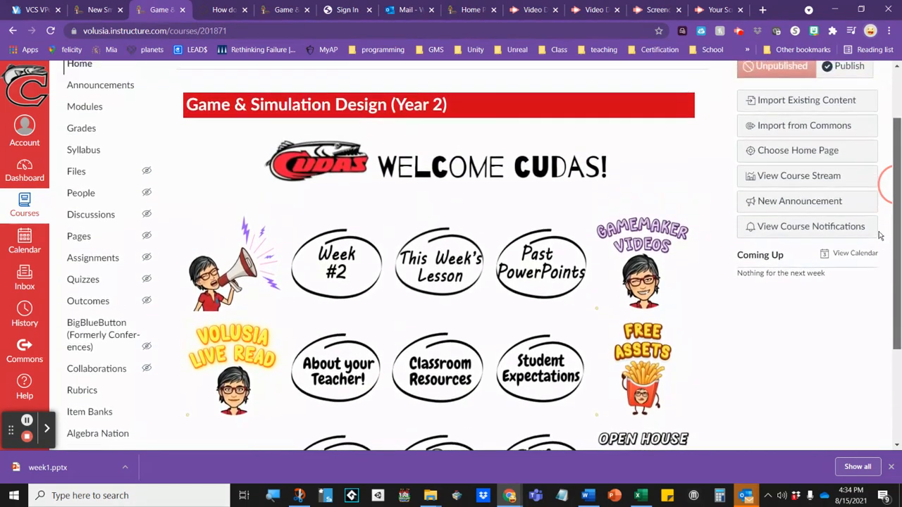